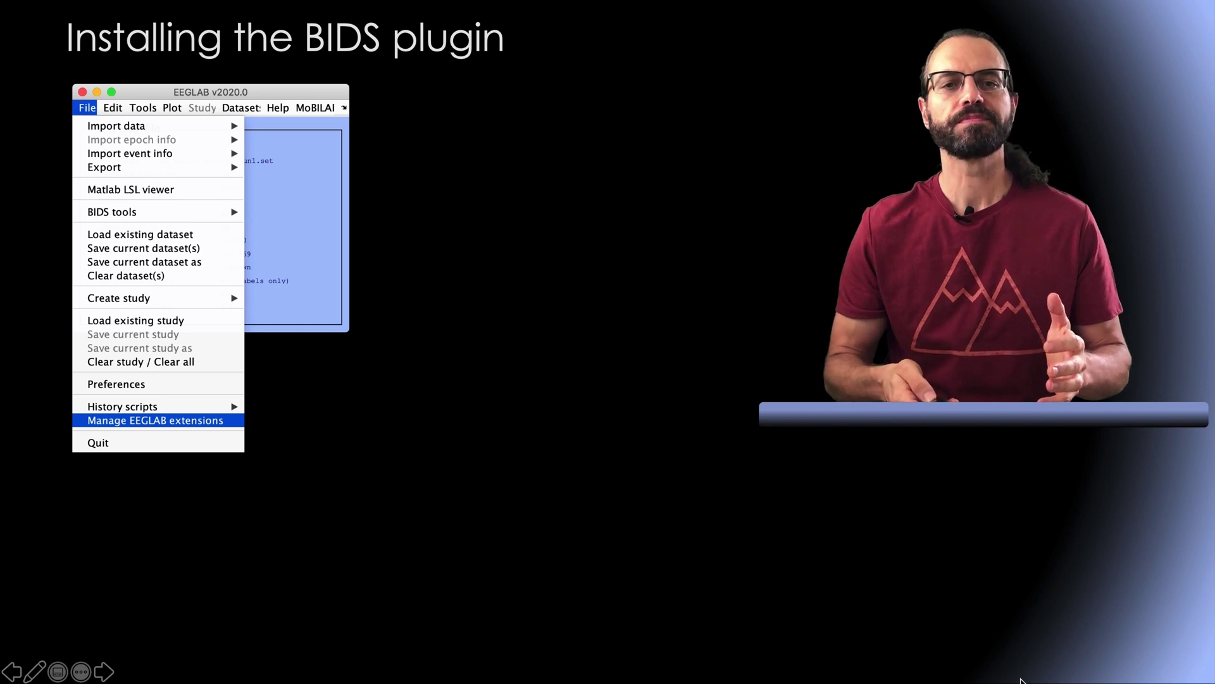
# Advance to the plugin-manager slide showing bids-matlab-tools v3.5 installed.
pyautogui.press('Right')
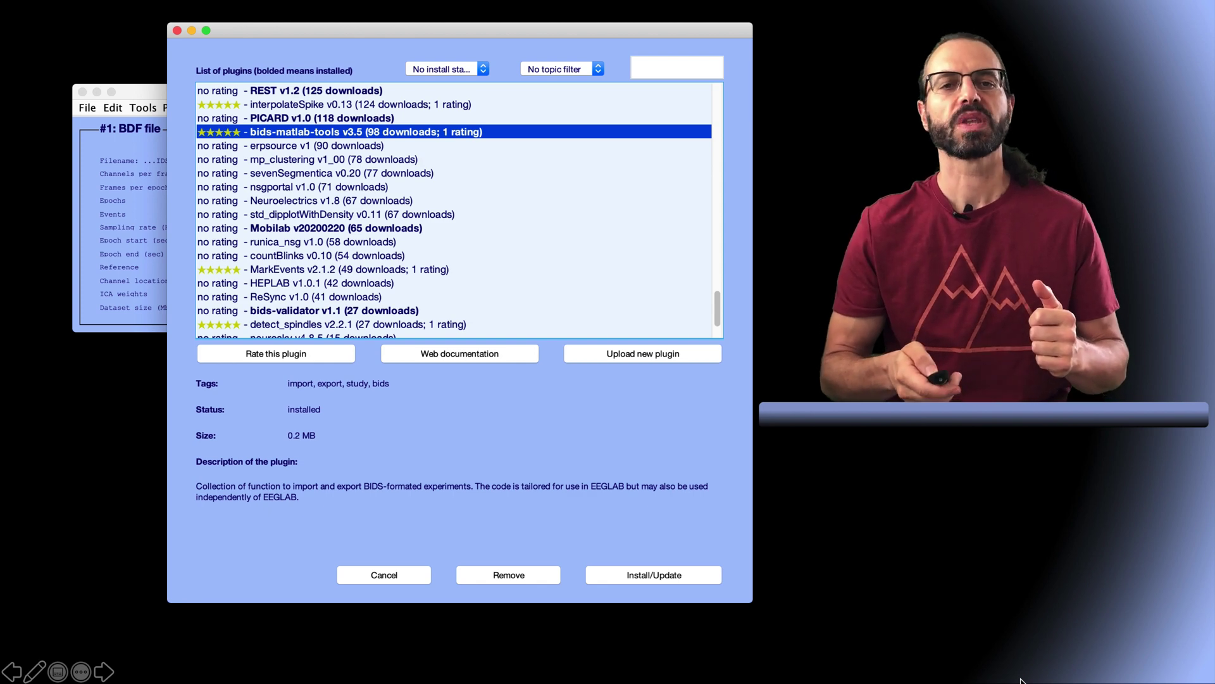
# Advance to the slide on the auditory oddball dataset ds003061 on OpenNeuro.org.
pyautogui.press('pagedown')
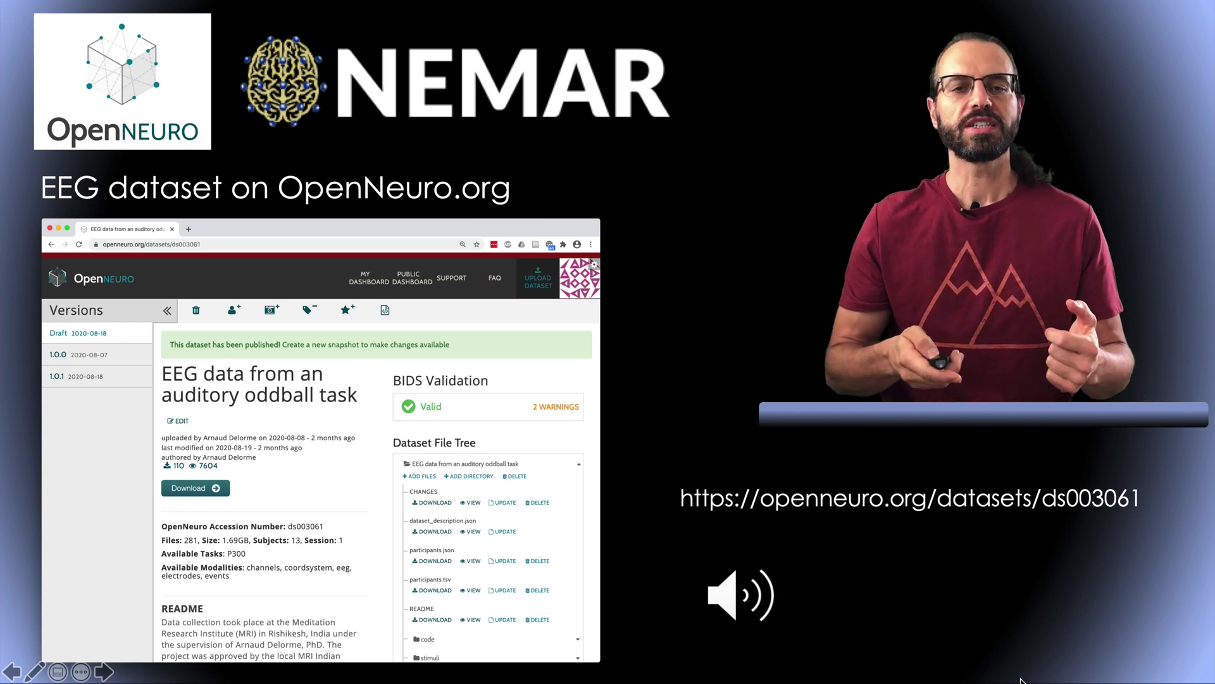
# Reveal the stimulus list: 70% standard, 15% oddball, 15% noise.
pyautogui.press('pagedown')
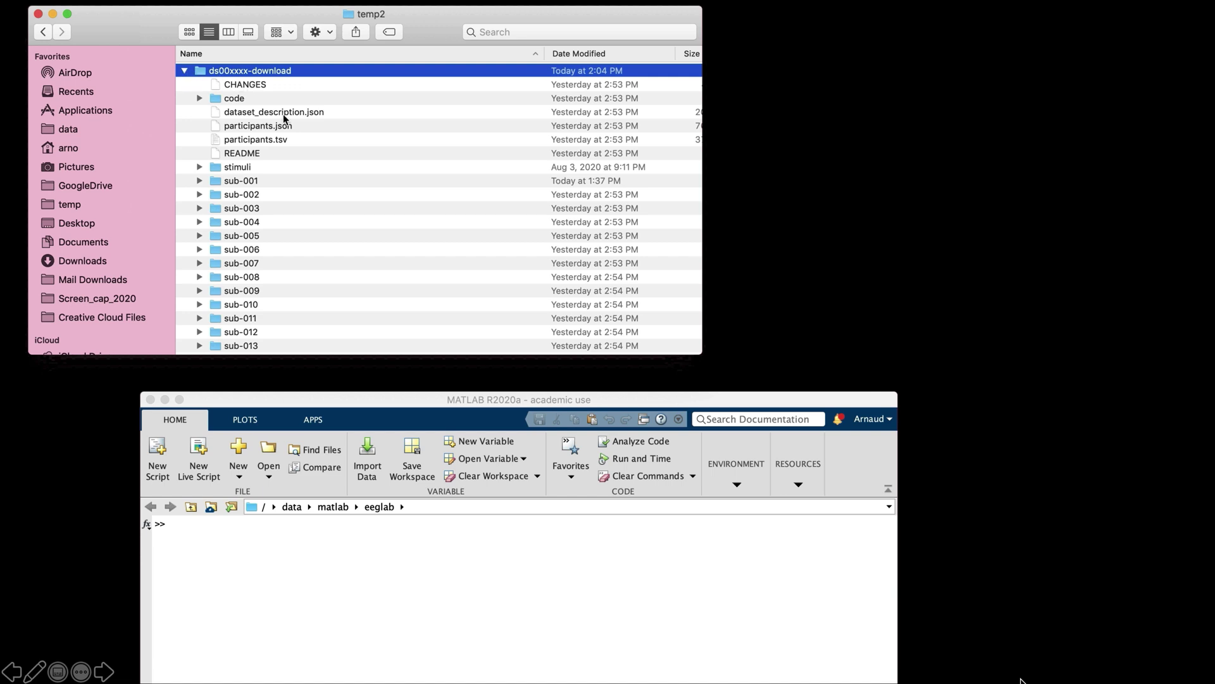
# Open participants.tsv in Excel, select the gender and age columns to check the average age, then close it.
pyautogui.moveTo(280, 144); pyautogui.dragTo(1208, 442)
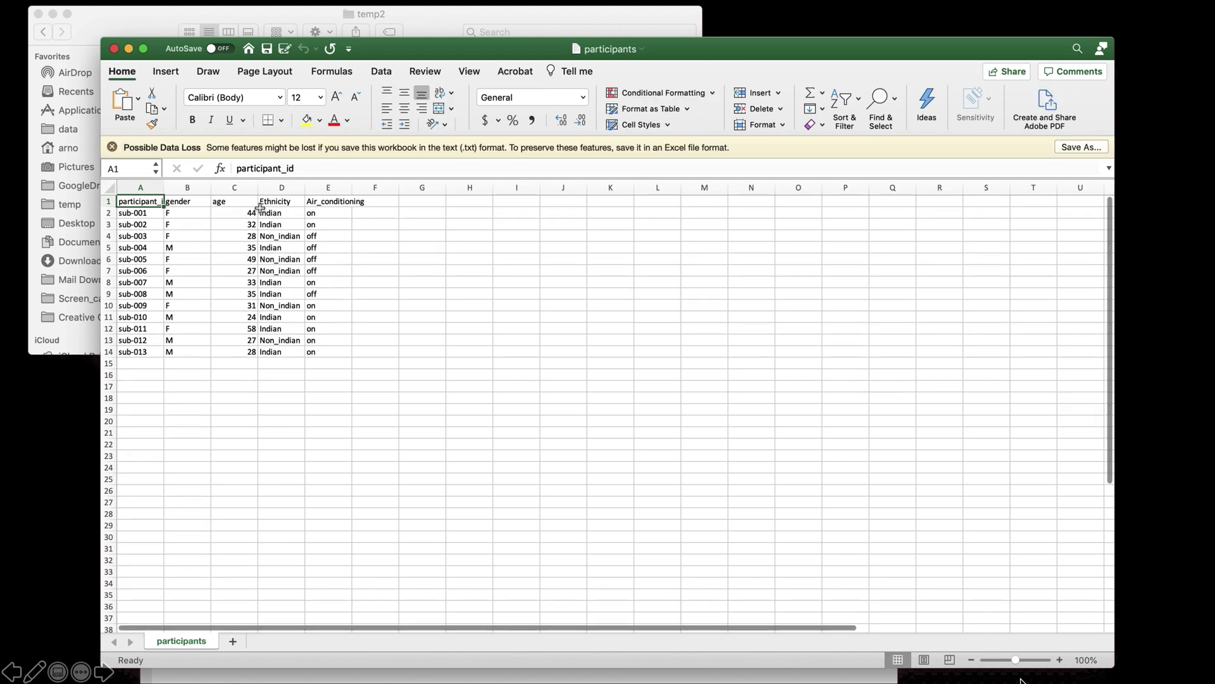
pyautogui.click(207, 188)
pyautogui.click(224, 188)
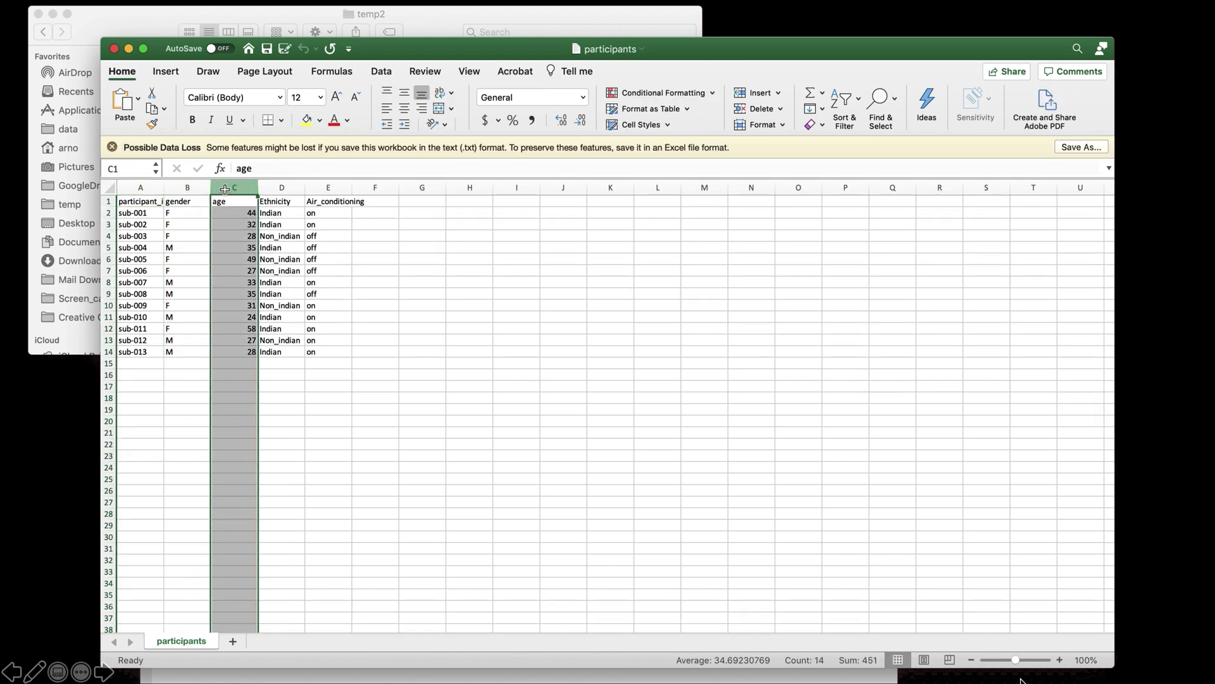
pyautogui.click(114, 49)
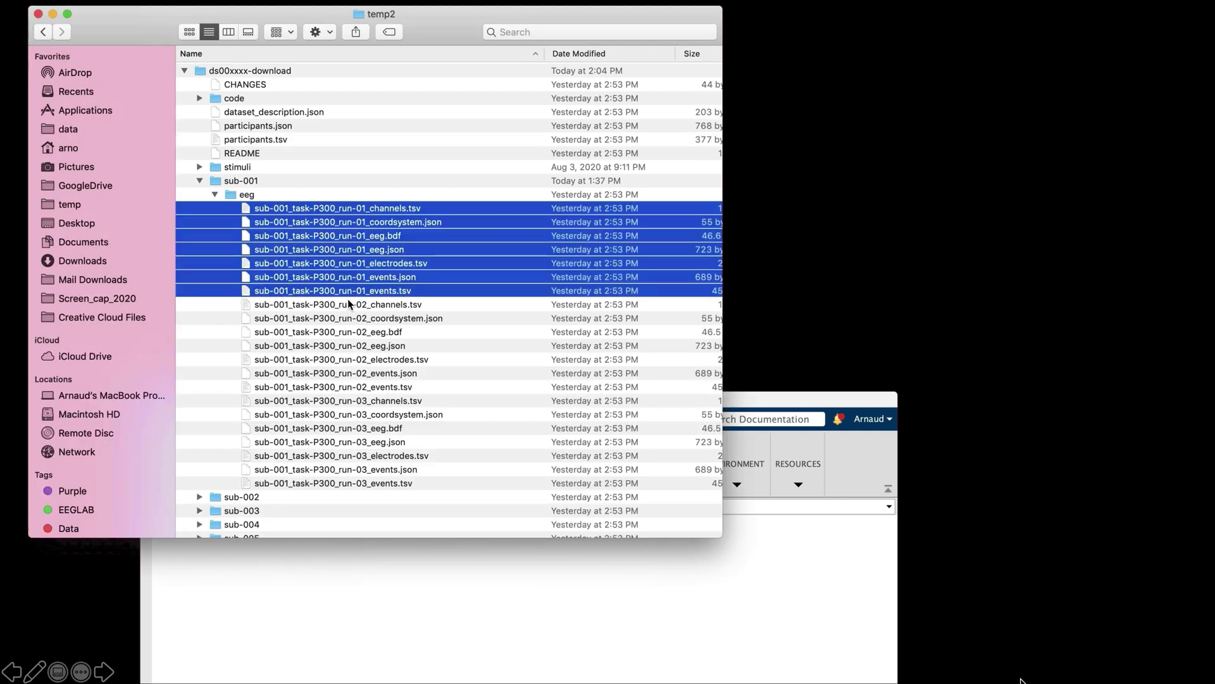
# Select the seven run-02 files and the seven run-03 files in the sub-001 eeg folder.
pyautogui.click(348, 304)
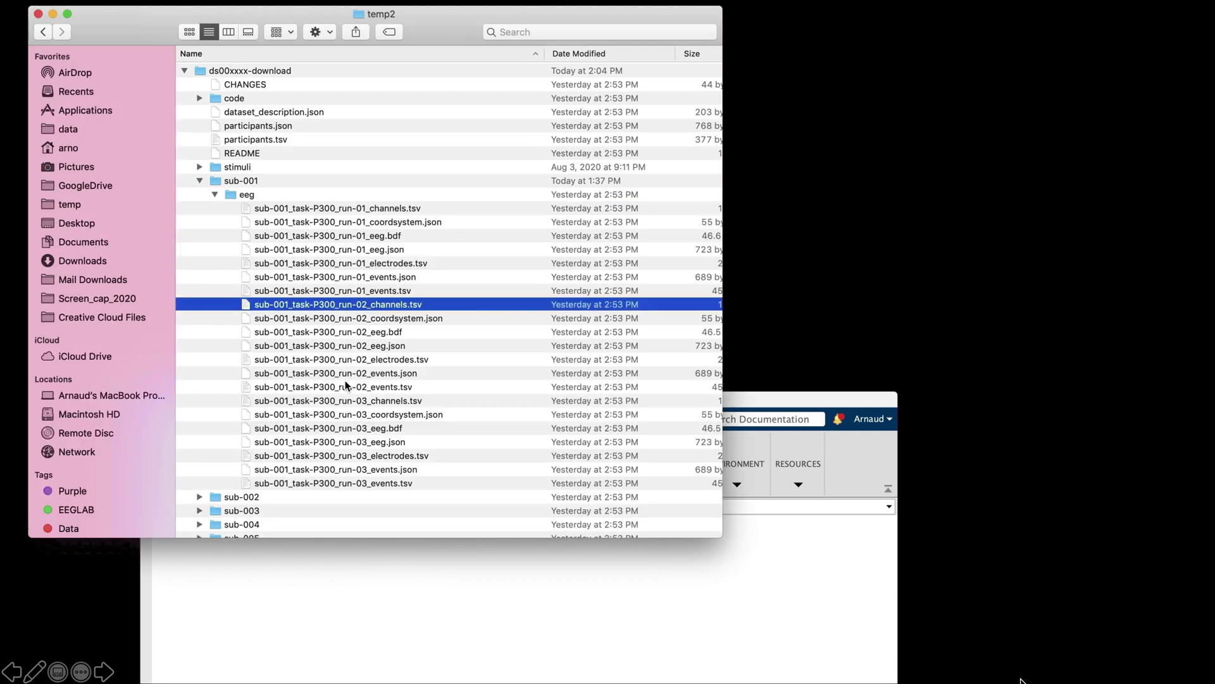
pyautogui.keyDown('shift'); pyautogui.click(346, 386); pyautogui.keyUp('shift')
pyautogui.click(348, 401)
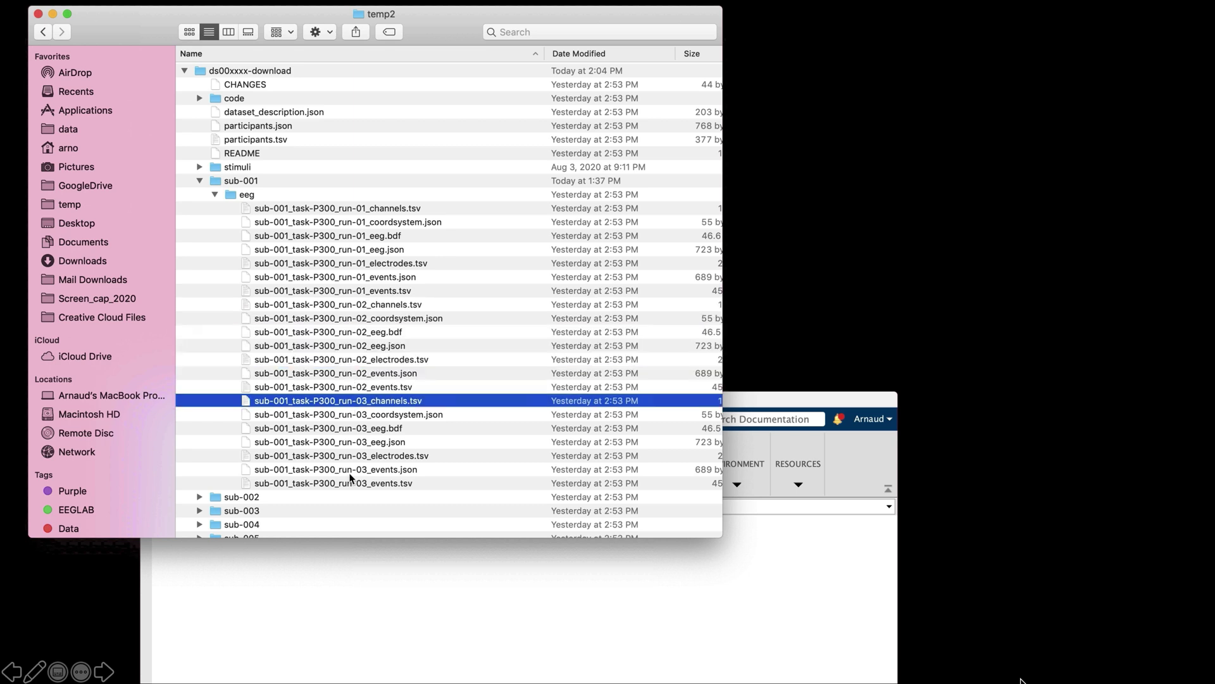
pyautogui.keyDown('shift'); pyautogui.click(351, 483); pyautogui.keyUp('shift')
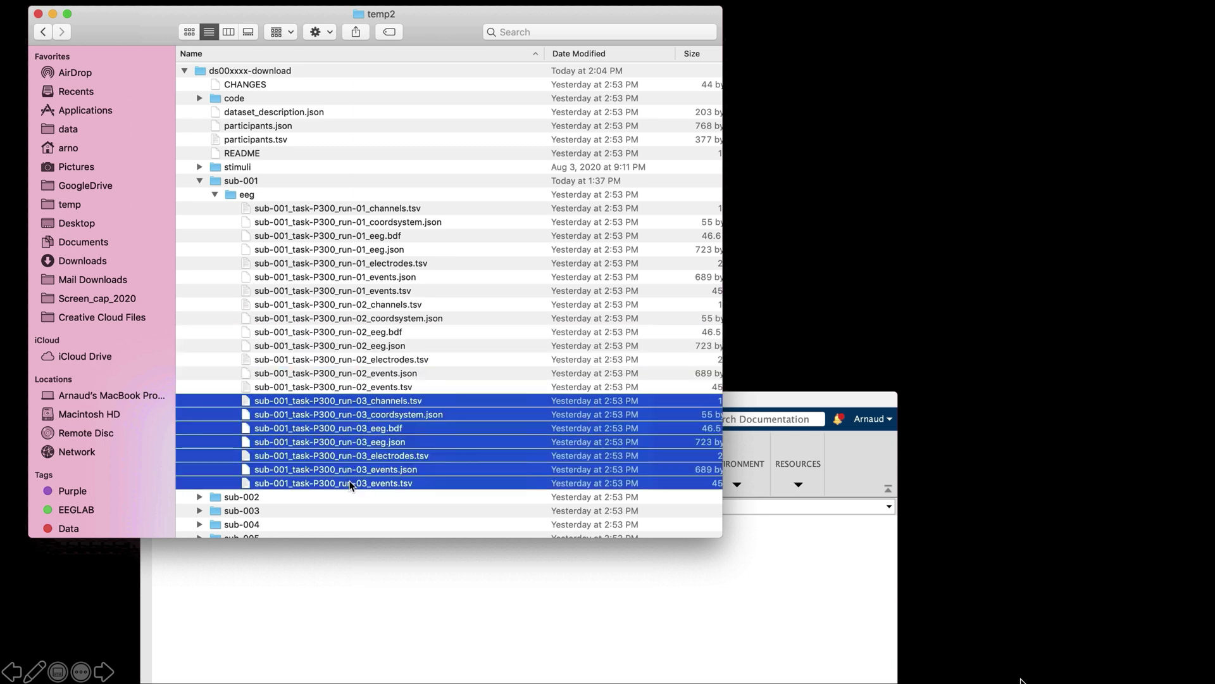
# Open the run-01 channels file in Excel, look through it, and close it.
pyautogui.click(386, 209)
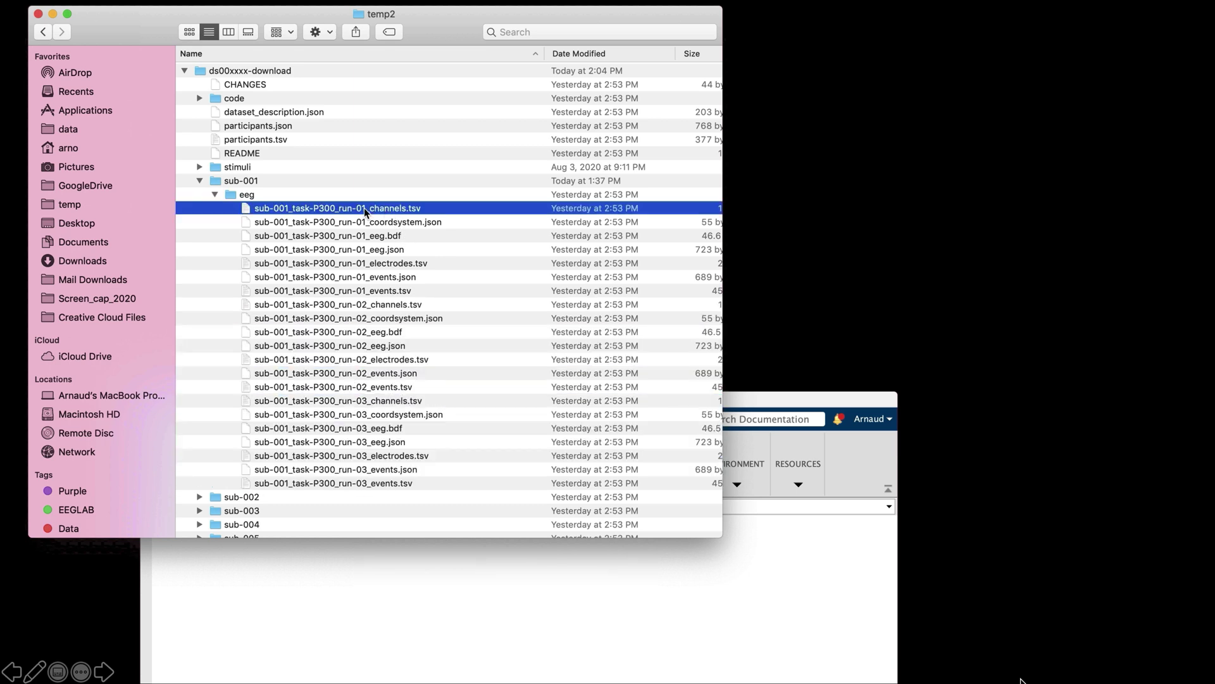
pyautogui.moveTo(364, 211); pyautogui.dragTo(1172, 434)
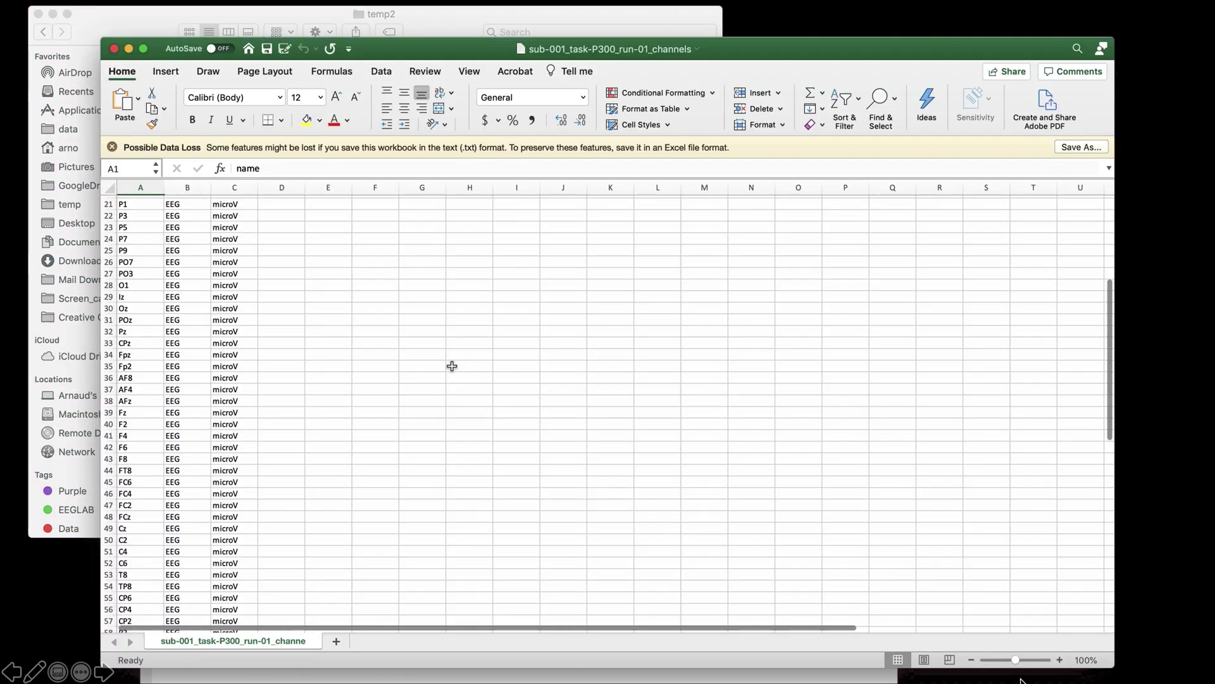
pyautogui.scroll(-9, 451, 366)
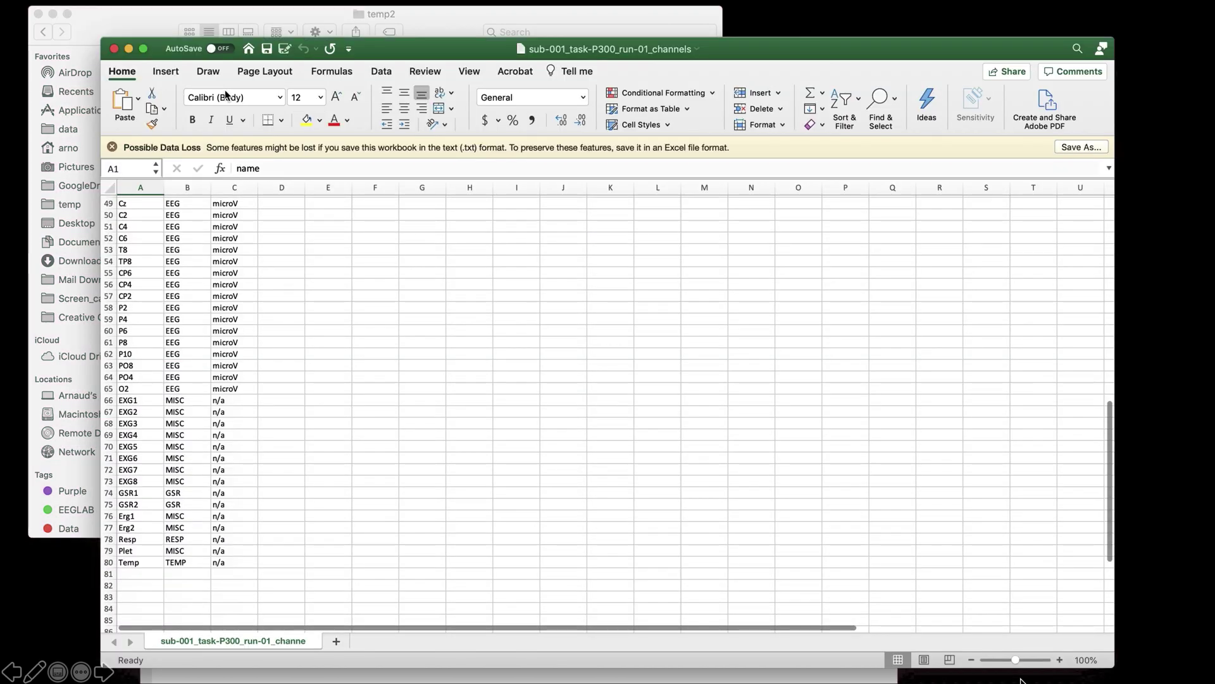
pyautogui.click(115, 49)
# Open the run-01 electrodes file in Excel, look through it, and close it.
pyautogui.click(413, 269)
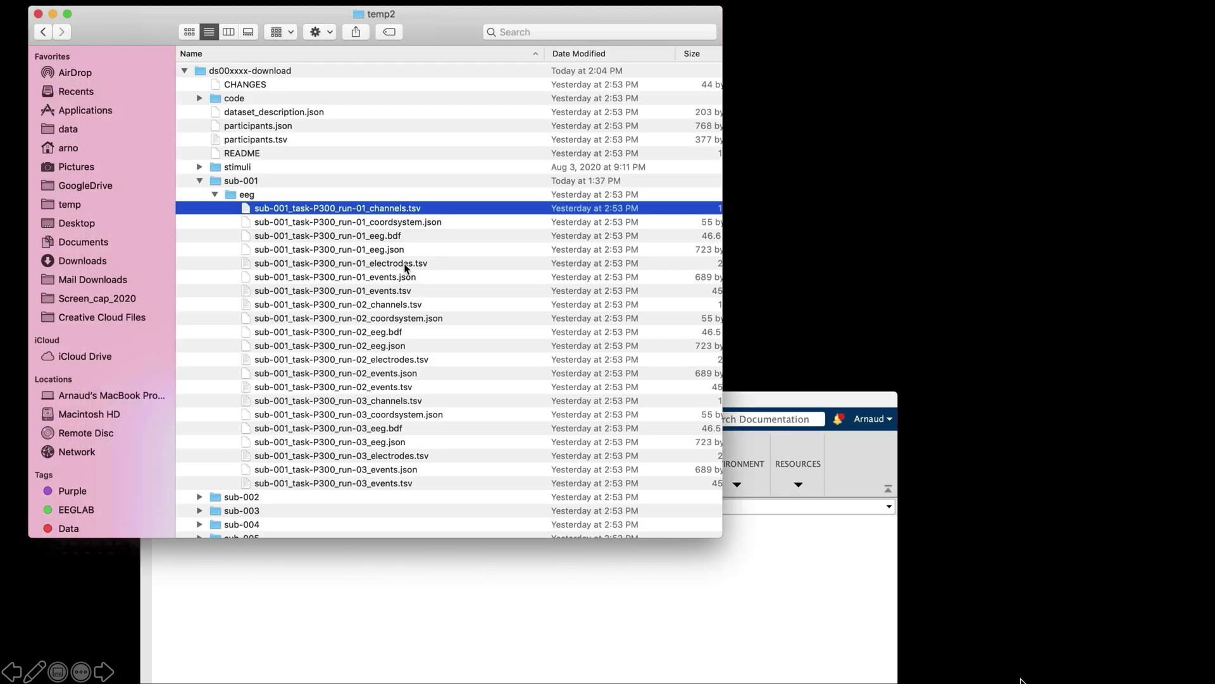
pyautogui.moveTo(409, 266); pyautogui.dragTo(1183, 447)
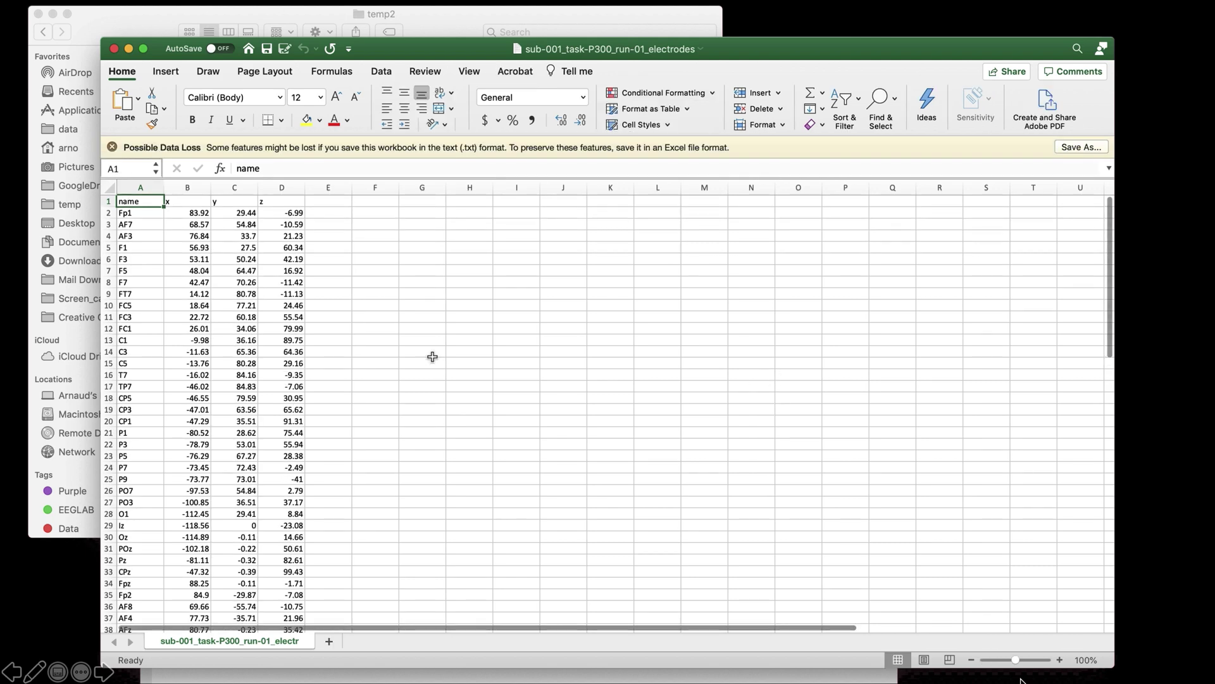
pyautogui.scroll(-6, 342, 445)
pyautogui.scroll(-3, 342, 445)
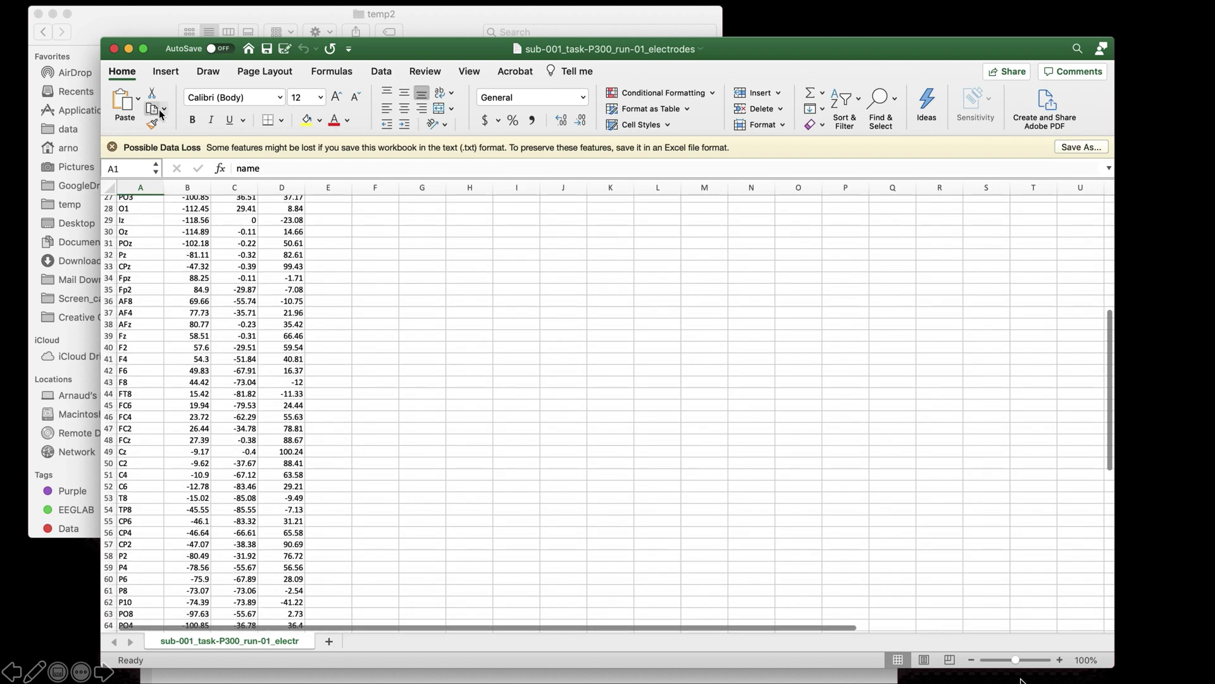
pyautogui.click(114, 49)
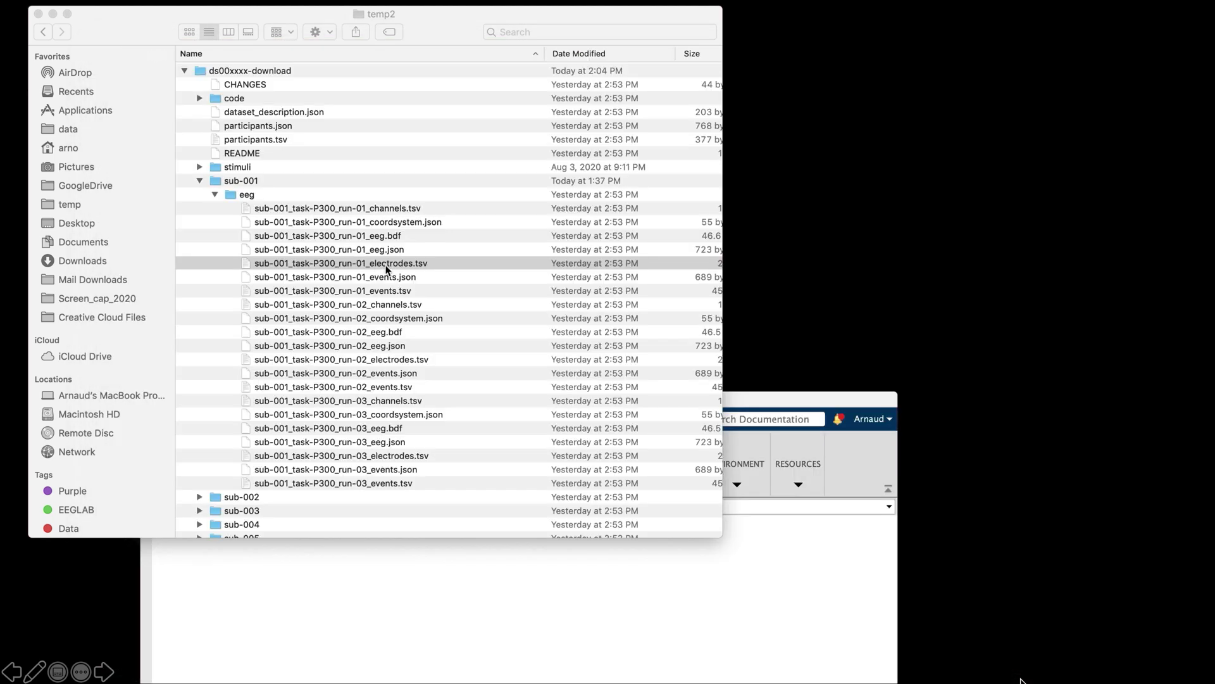
# Open the run-01 events file in Excel, inspect its value, trial_type and onset columns, then close it.
pyautogui.click(384, 292)
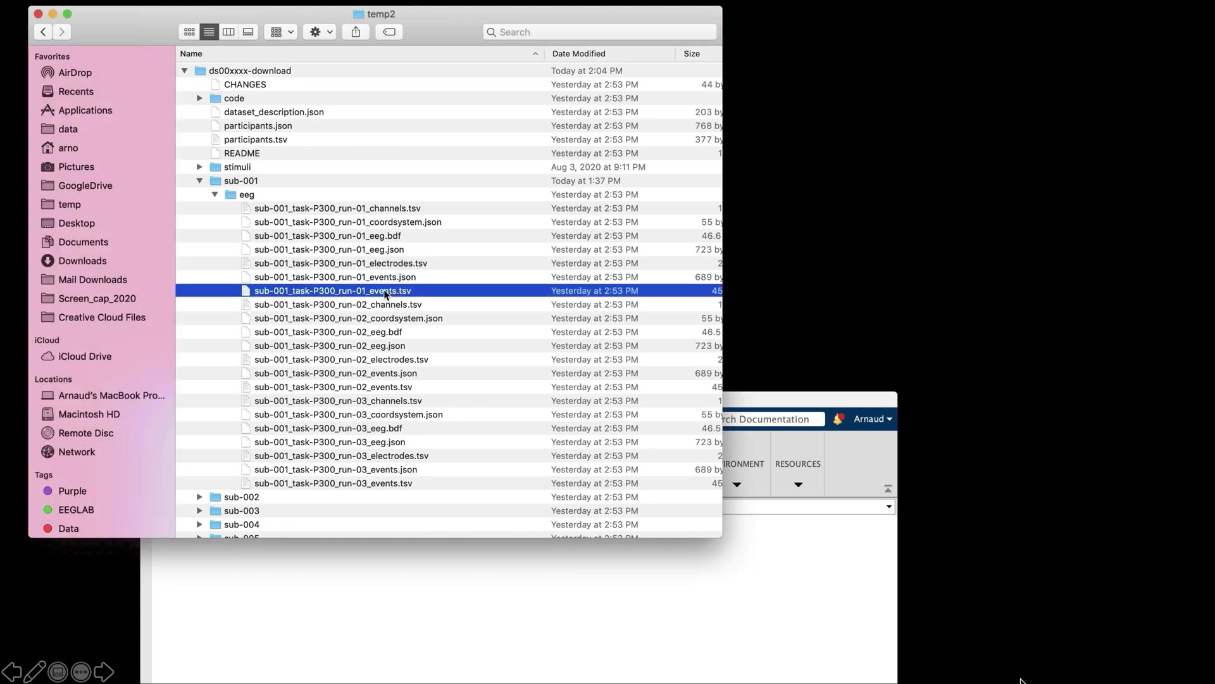
pyautogui.moveTo(384, 291); pyautogui.dragTo(1181, 461)
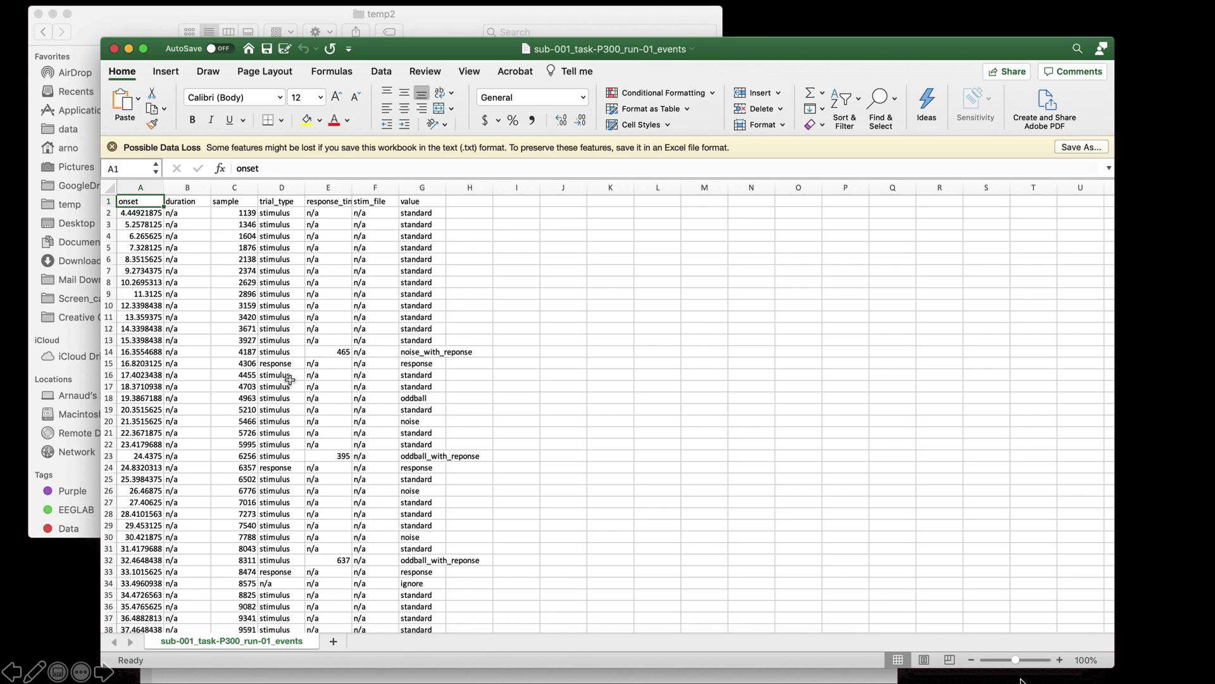
pyautogui.scroll(-20, 289, 378)
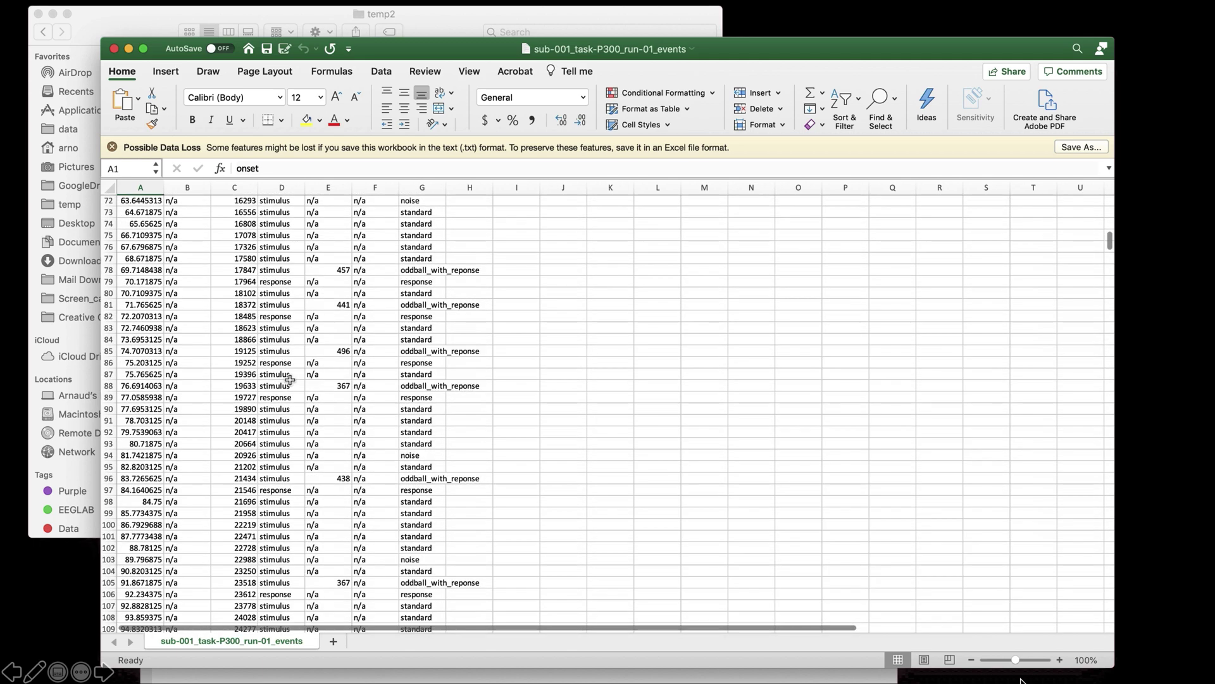
pyautogui.scroll(20, 288, 378)
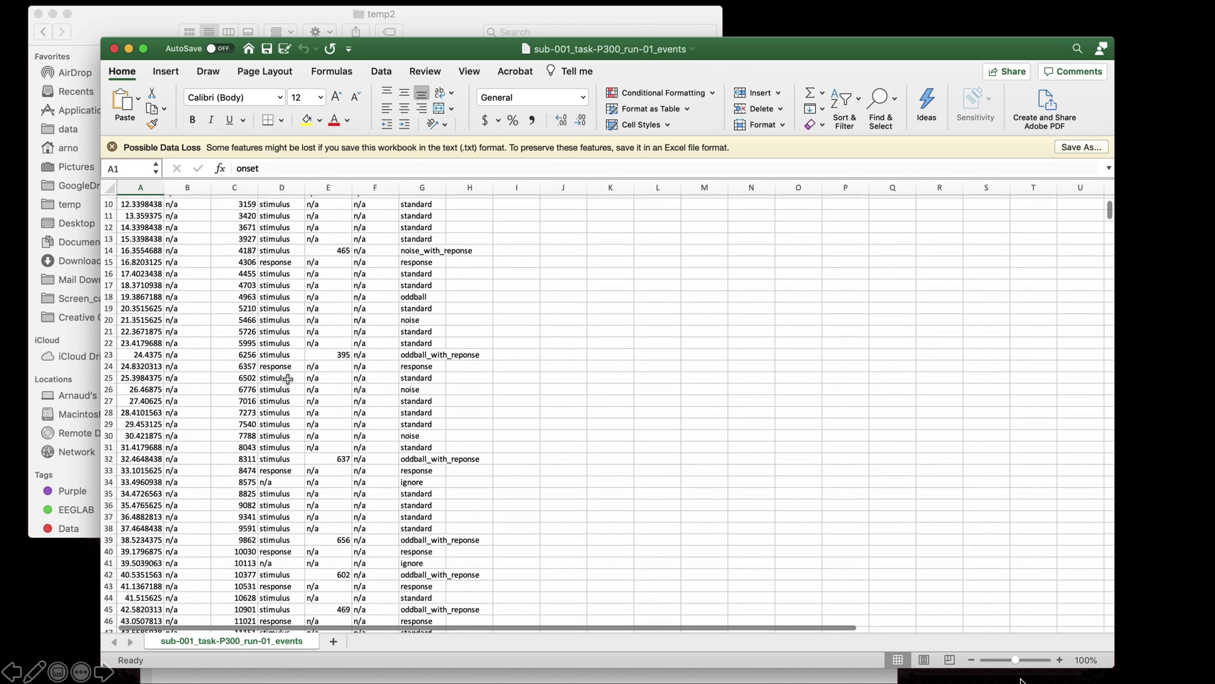
pyautogui.click(421, 188)
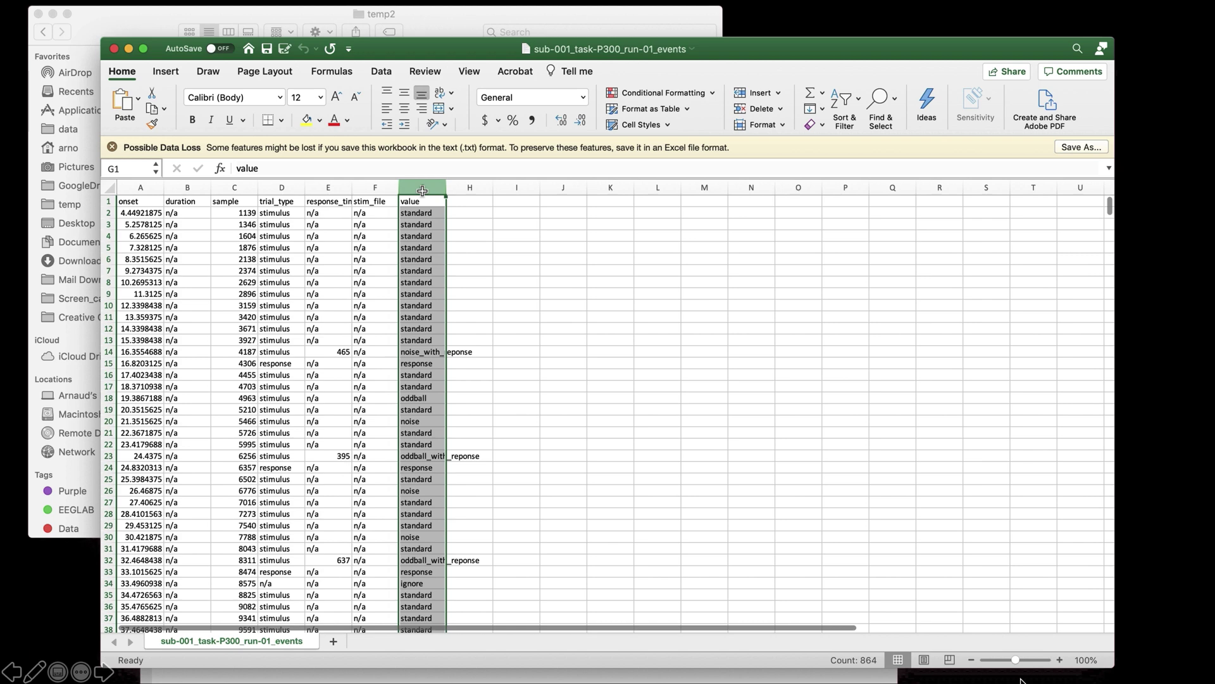
pyautogui.click(282, 188)
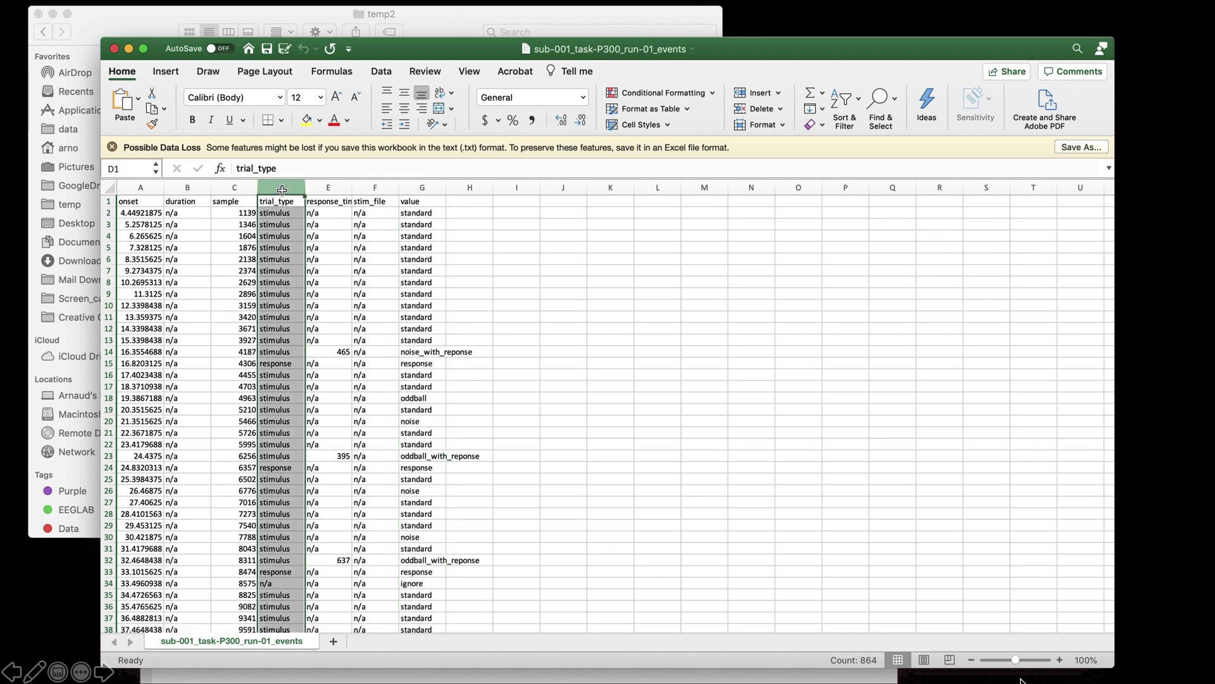
pyautogui.click(147, 190)
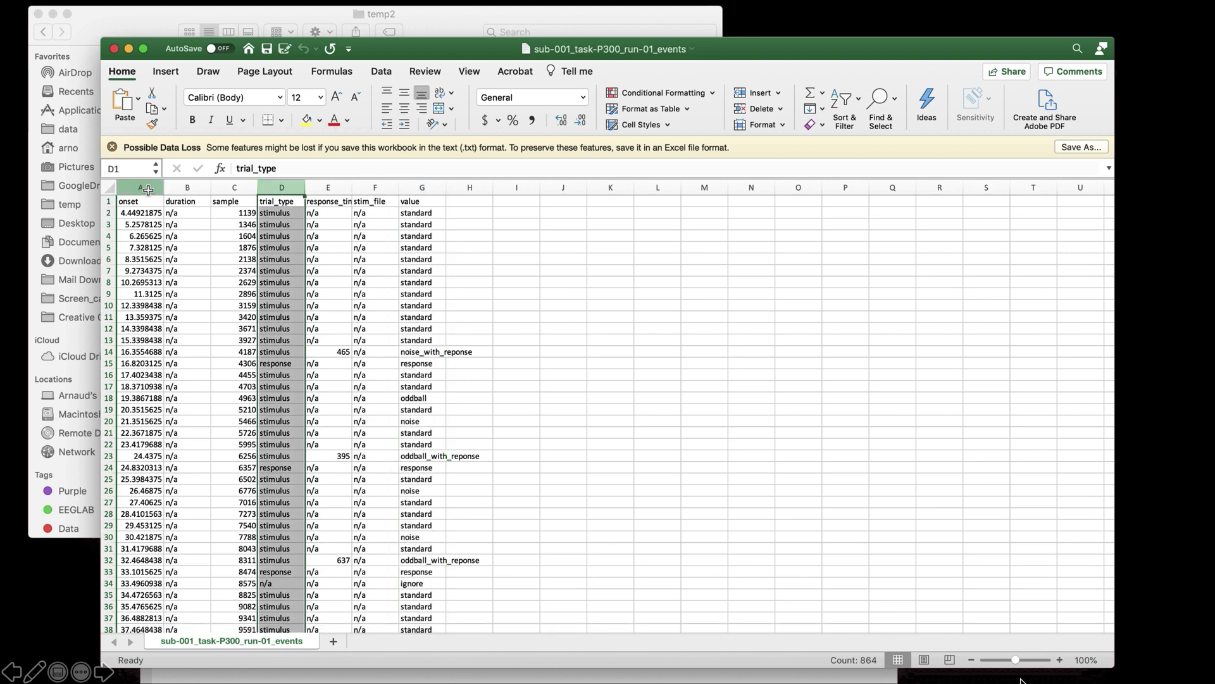
pyautogui.click(114, 49)
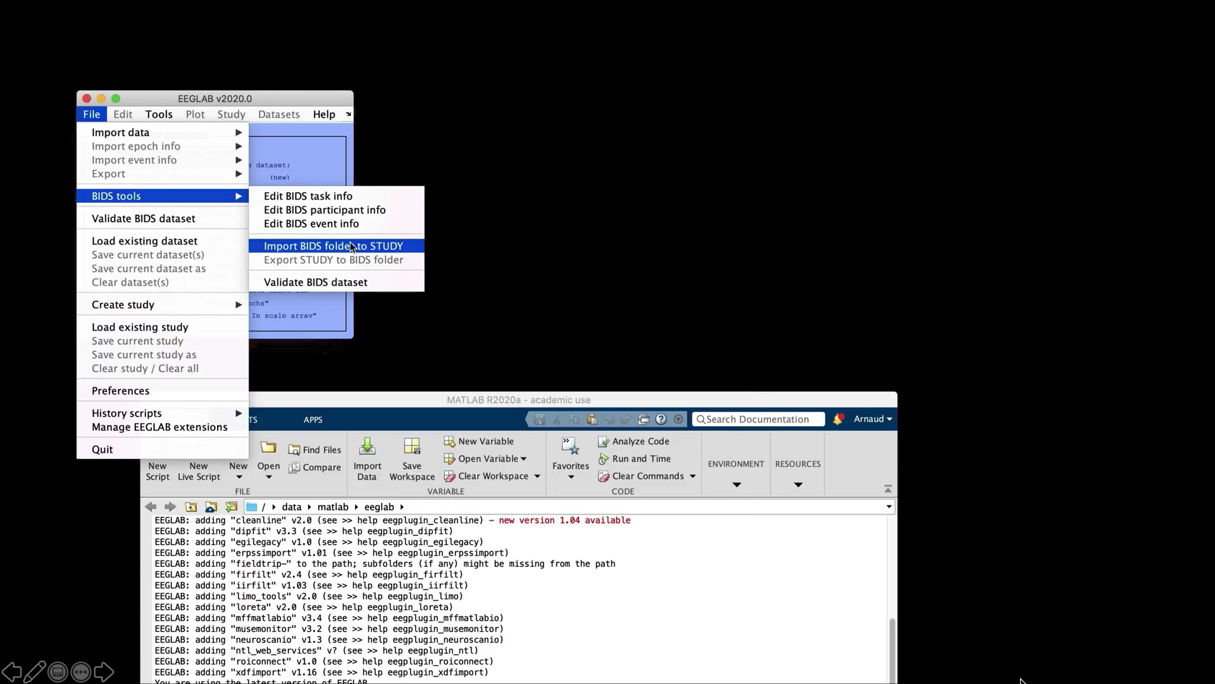
# Set up a STUDY import of ds00xxxx-download, overwriting events from BIDS and keeping value as event type.
pyautogui.click(352, 247)
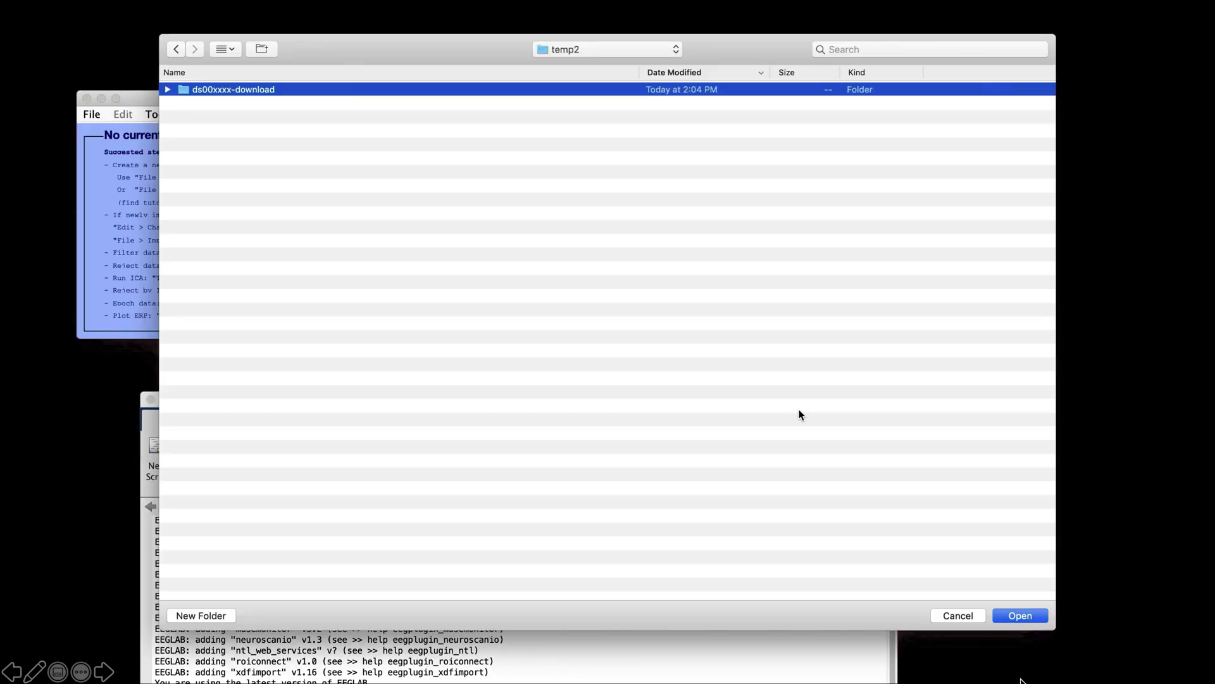
pyautogui.click(1022, 615)
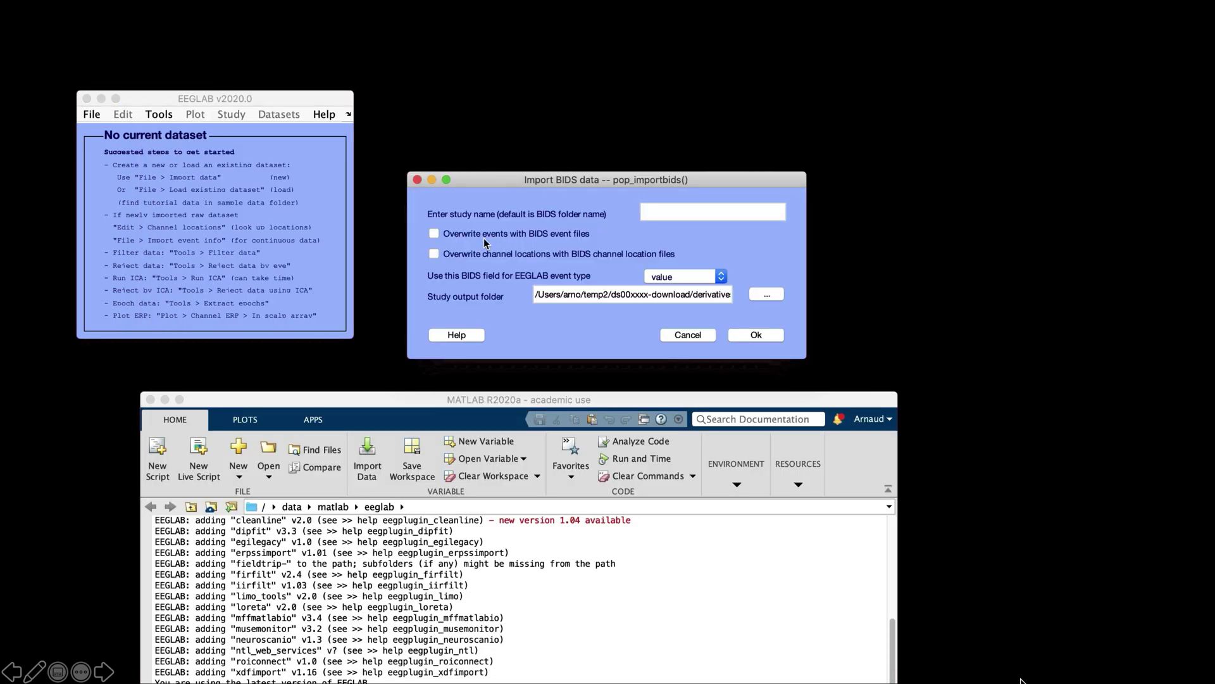
pyautogui.click(435, 234)
pyautogui.click(680, 278)
pyautogui.click(683, 280)
# Run the BIDS folder import with the chosen settings.
pyautogui.click(749, 337)
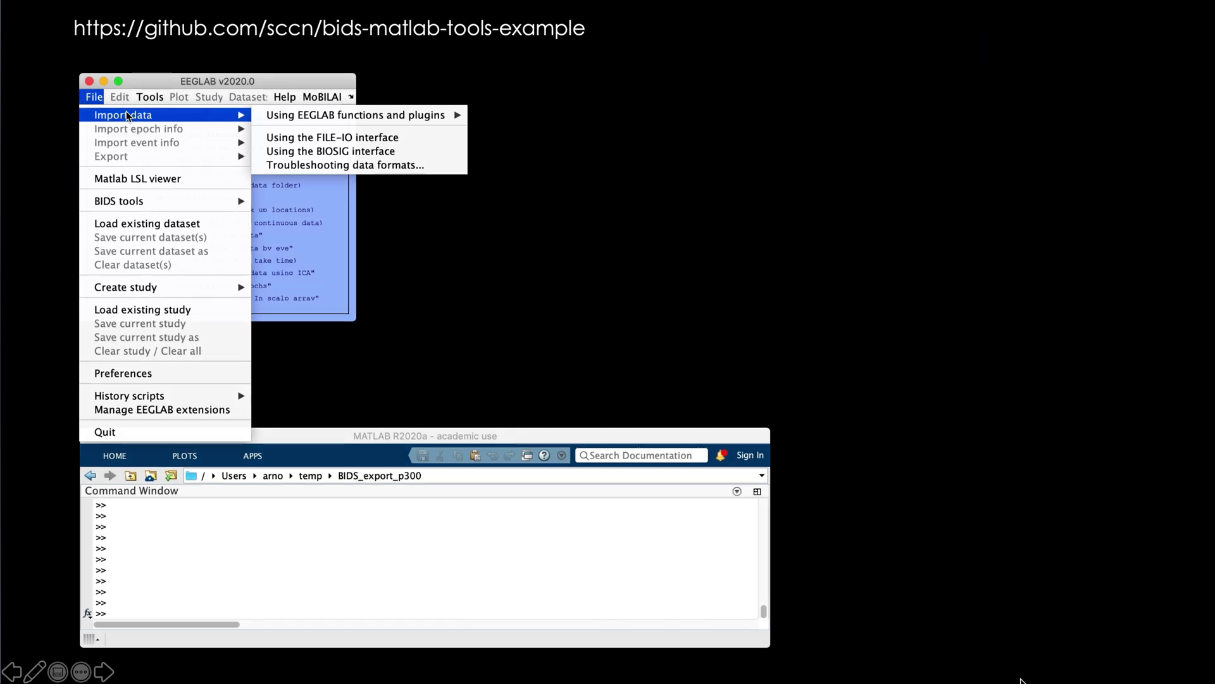
# Import s1_run1.bdf through s2_run3.bdf as Biosemi BDF datasets, saving each automatically.
pyautogui.moveTo(314, 116)
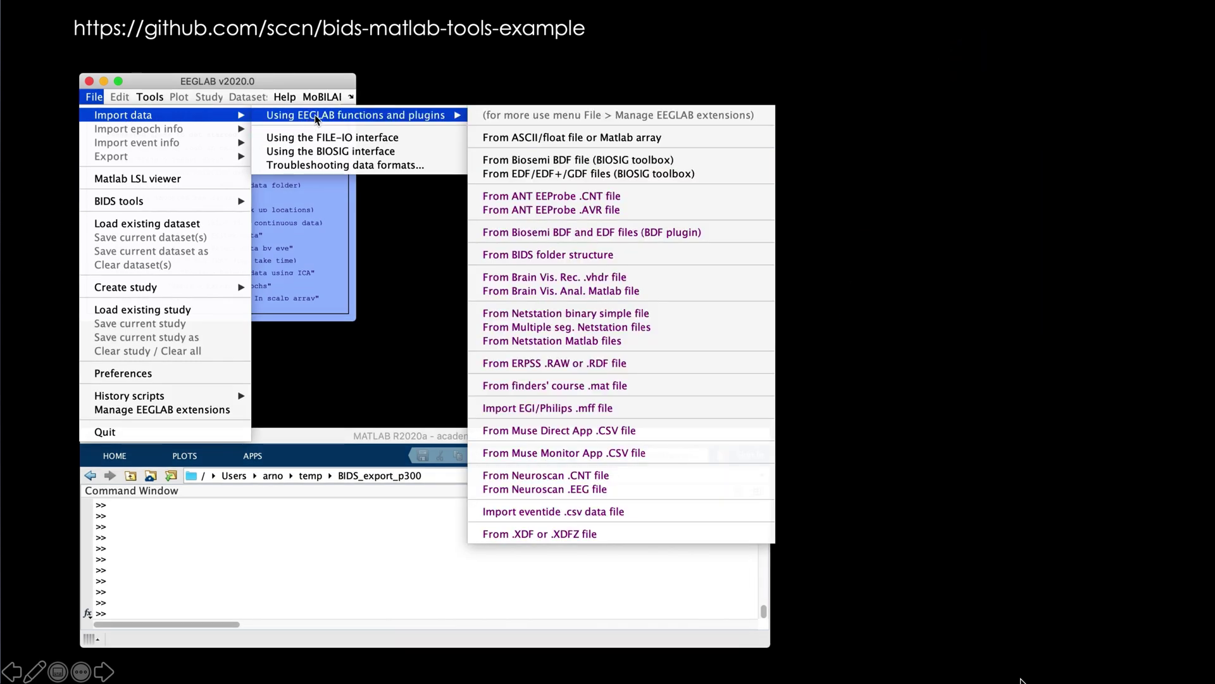
pyautogui.click(577, 160)
pyautogui.click(418, 86)
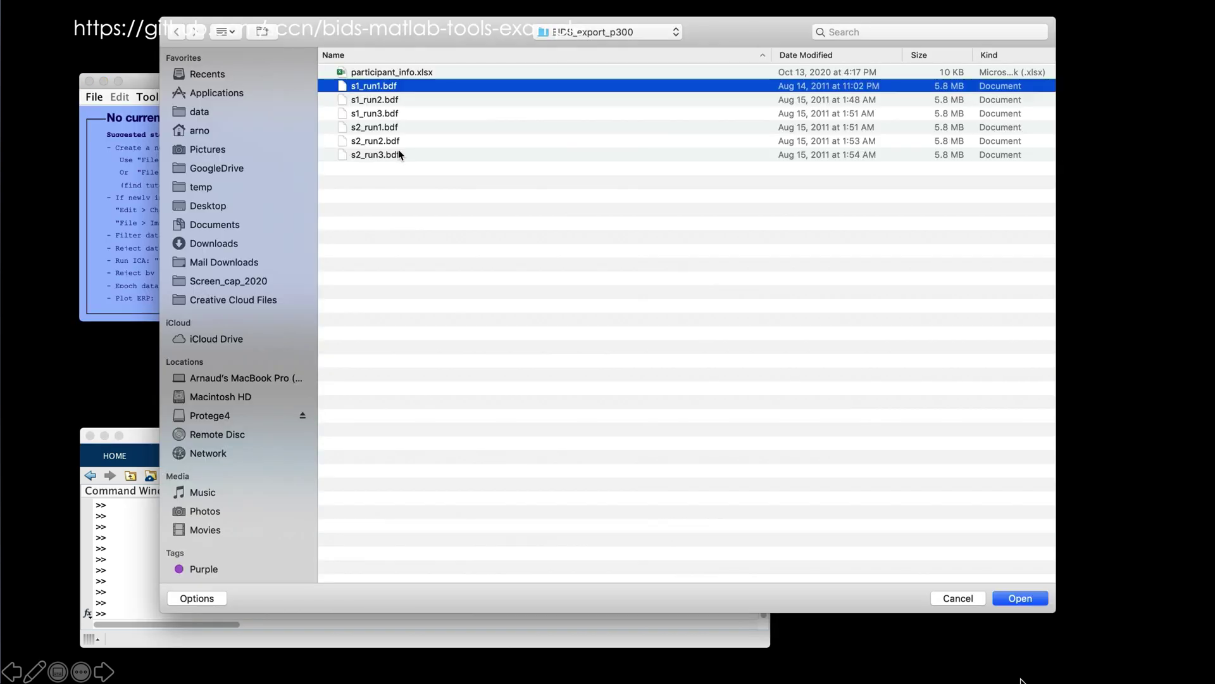
pyautogui.keyDown('shift'); pyautogui.click(399, 155); pyautogui.keyUp('shift')
pyautogui.click(1025, 605)
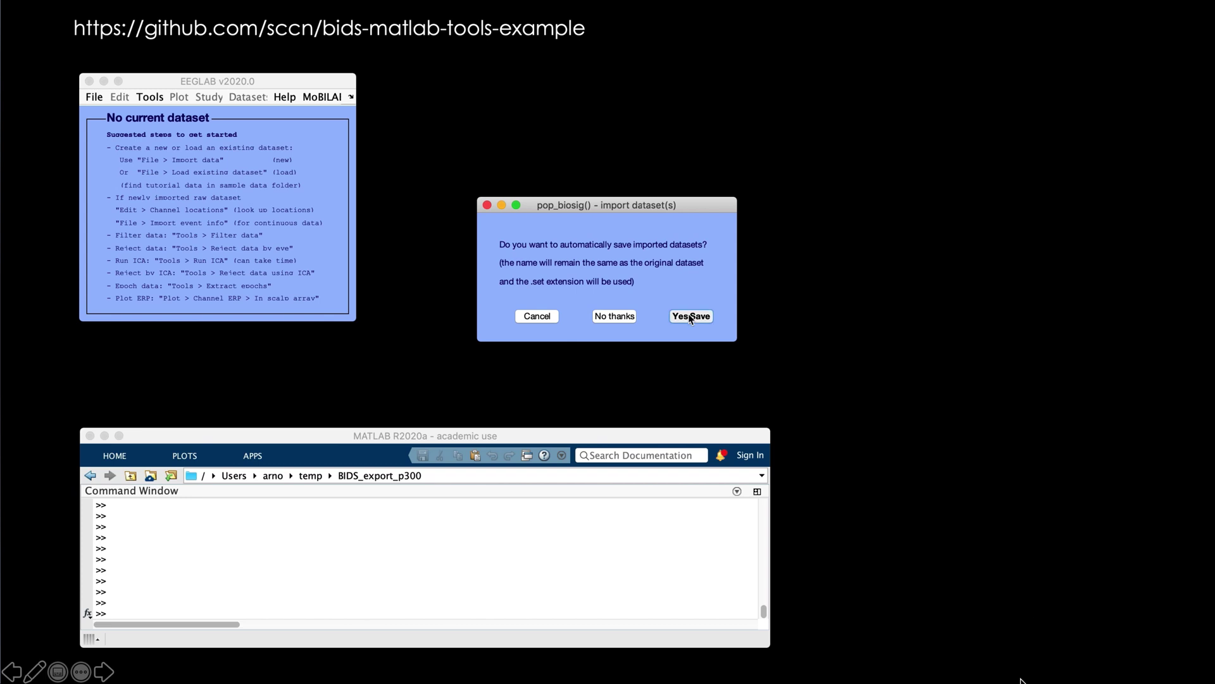
pyautogui.click(690, 316)
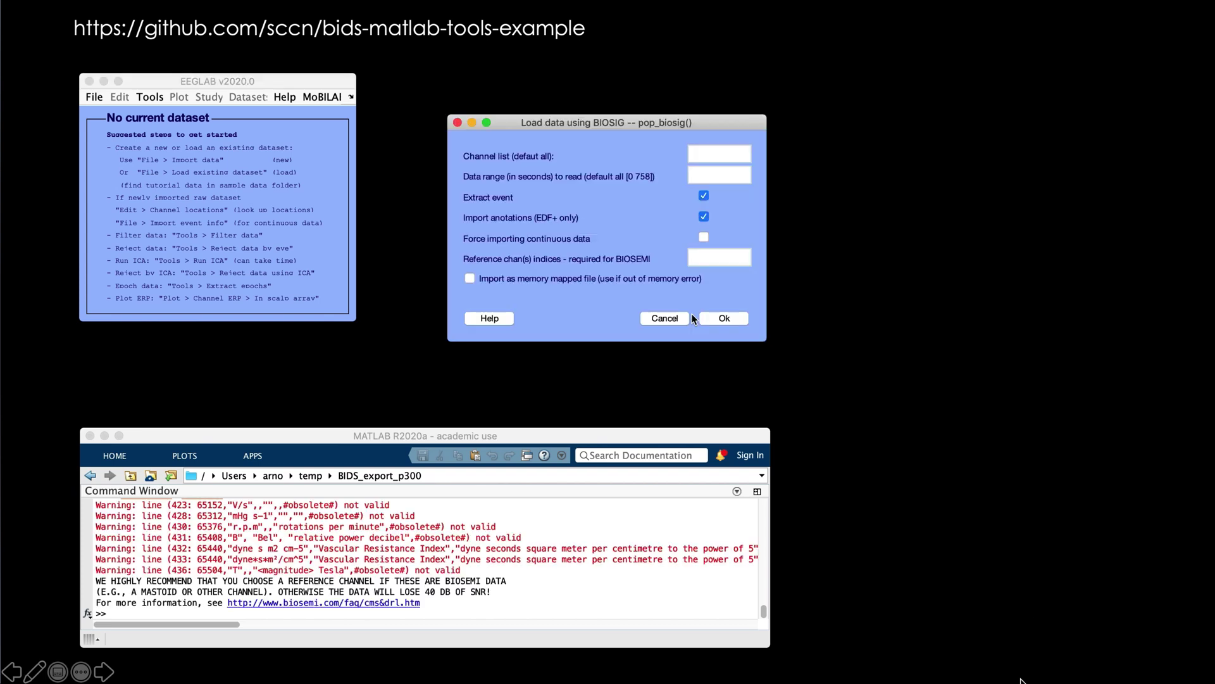
pyautogui.click(722, 317)
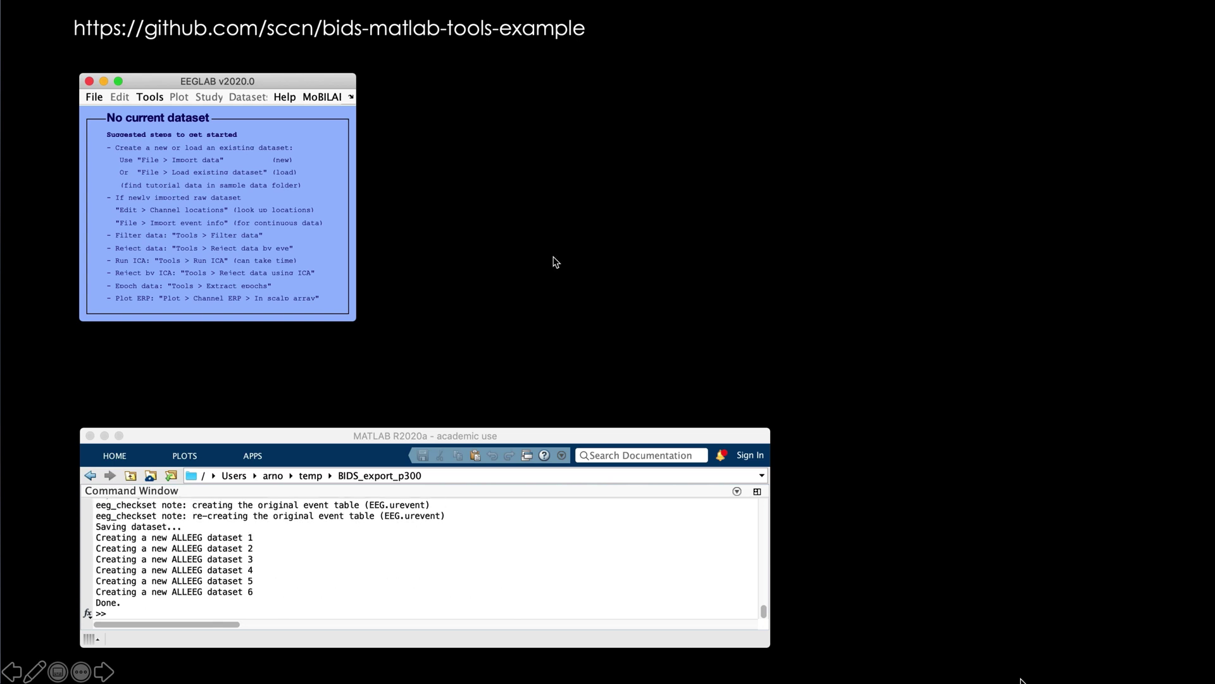
# Create a study from all loaded datasets, dismiss the memory warning, and start entering subject 'S' for dataset 1.
pyautogui.click(94, 97)
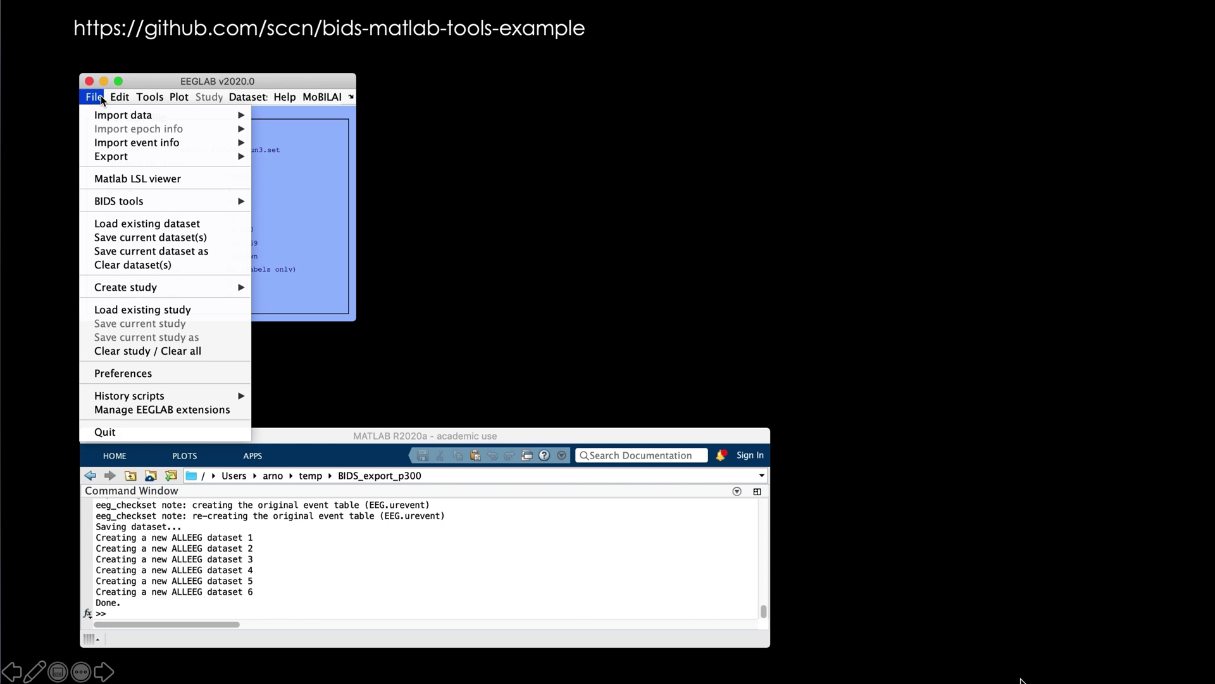
pyautogui.moveTo(228, 286)
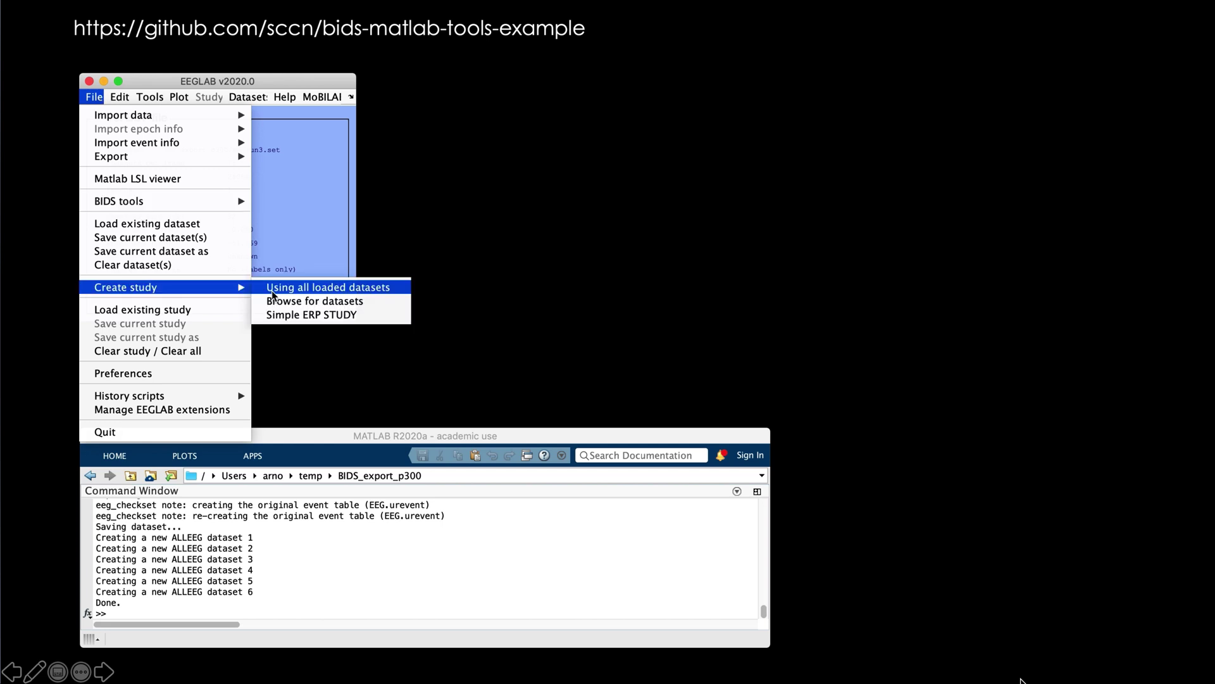
pyautogui.click(290, 289)
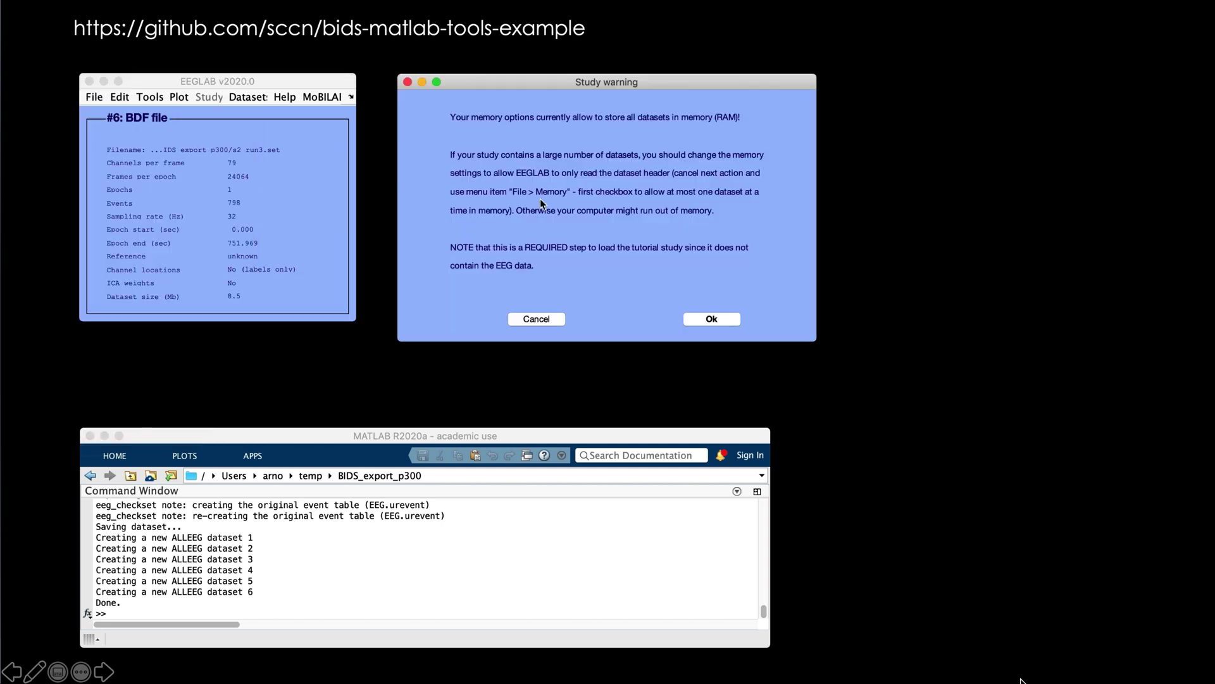
pyautogui.click(703, 318)
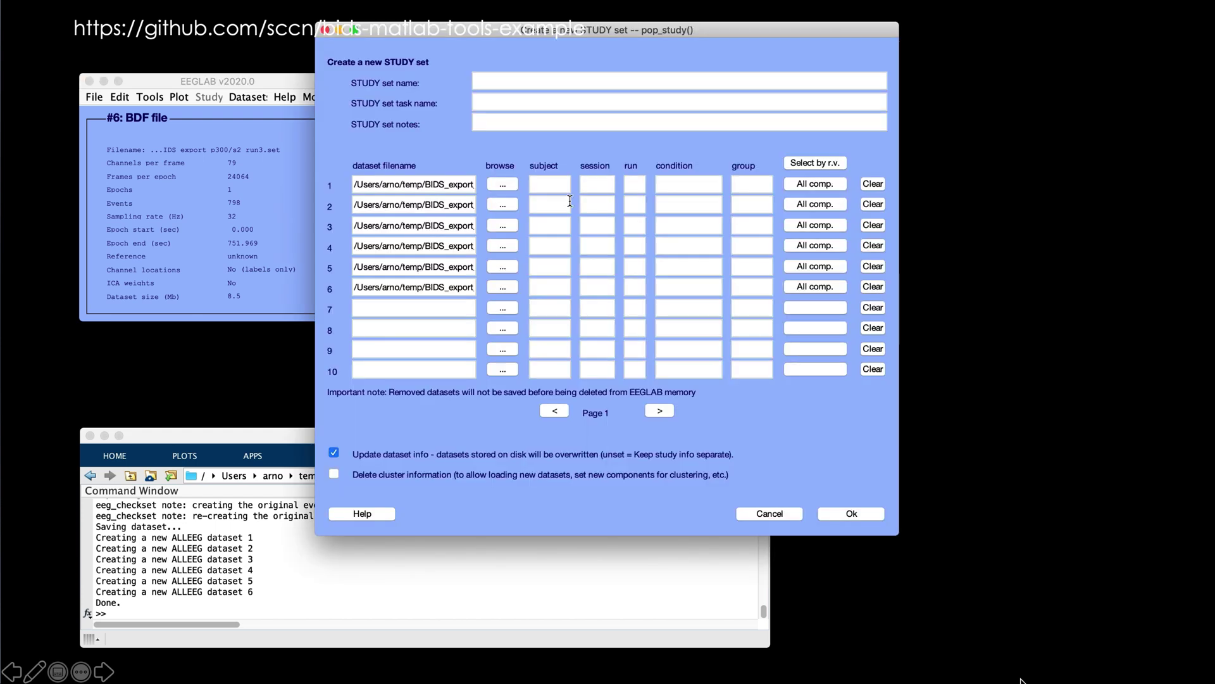
pyautogui.click(557, 185)
pyautogui.write('S')
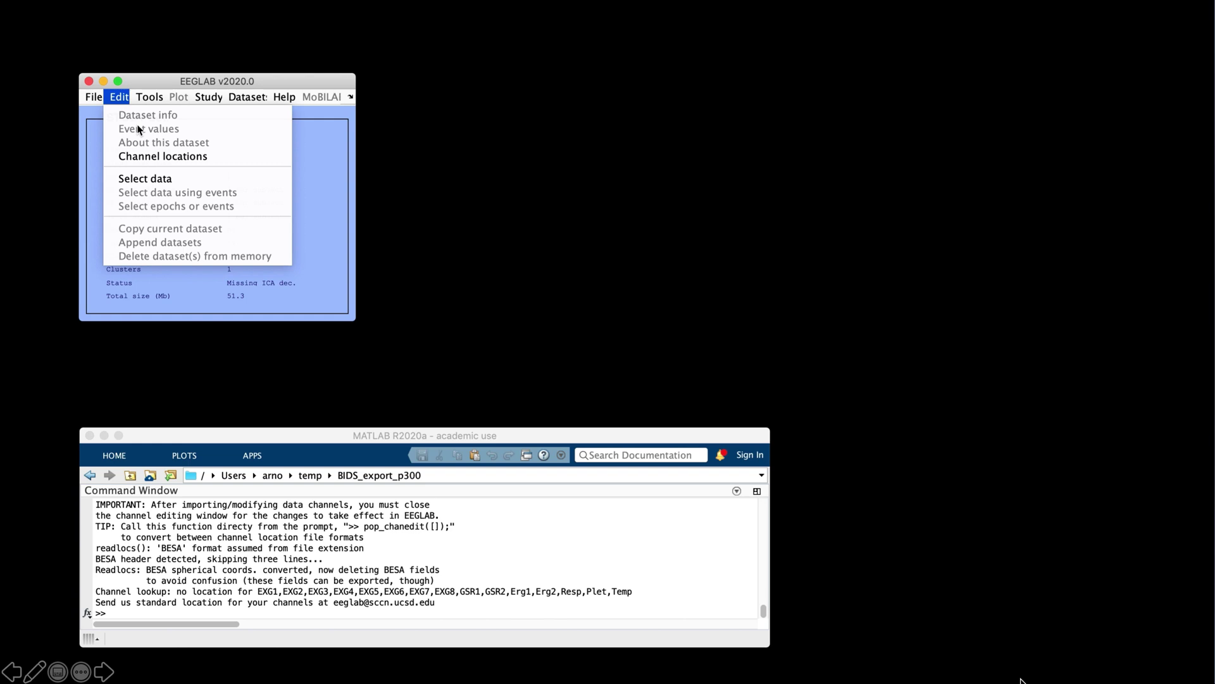
# Look up channel locations with the MNI coordinate file for BEM dipfit and accept the channel info.
pyautogui.click(154, 158)
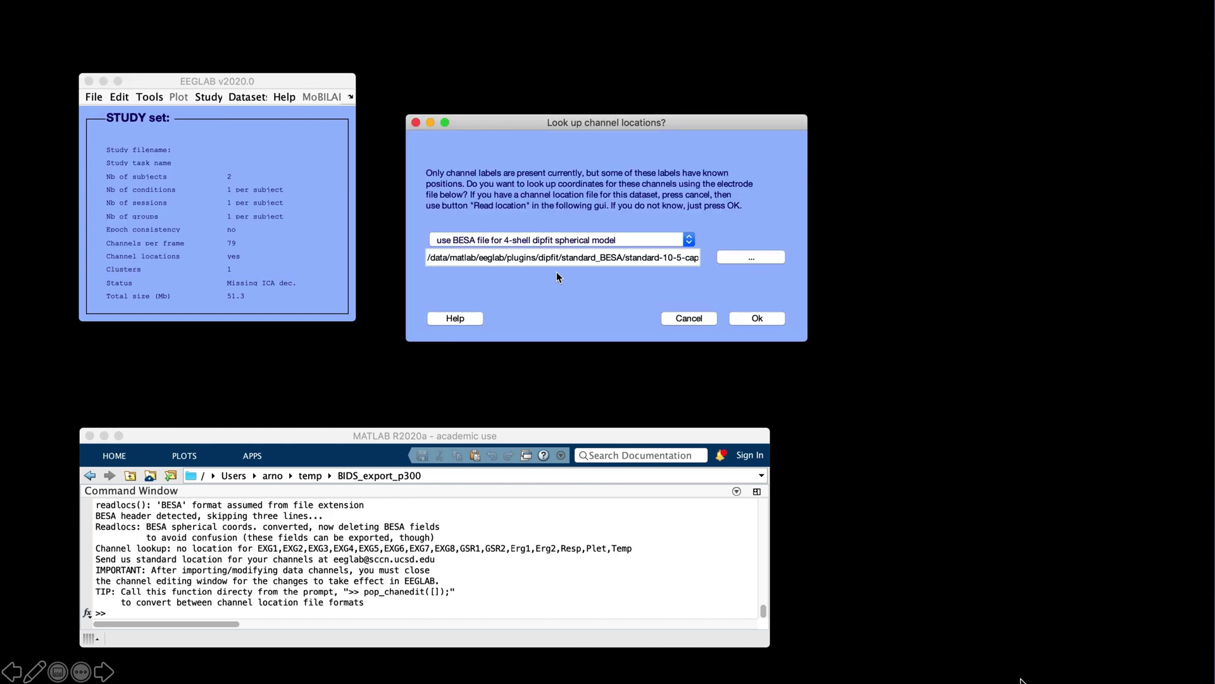
pyautogui.click(562, 240)
pyautogui.click(565, 252)
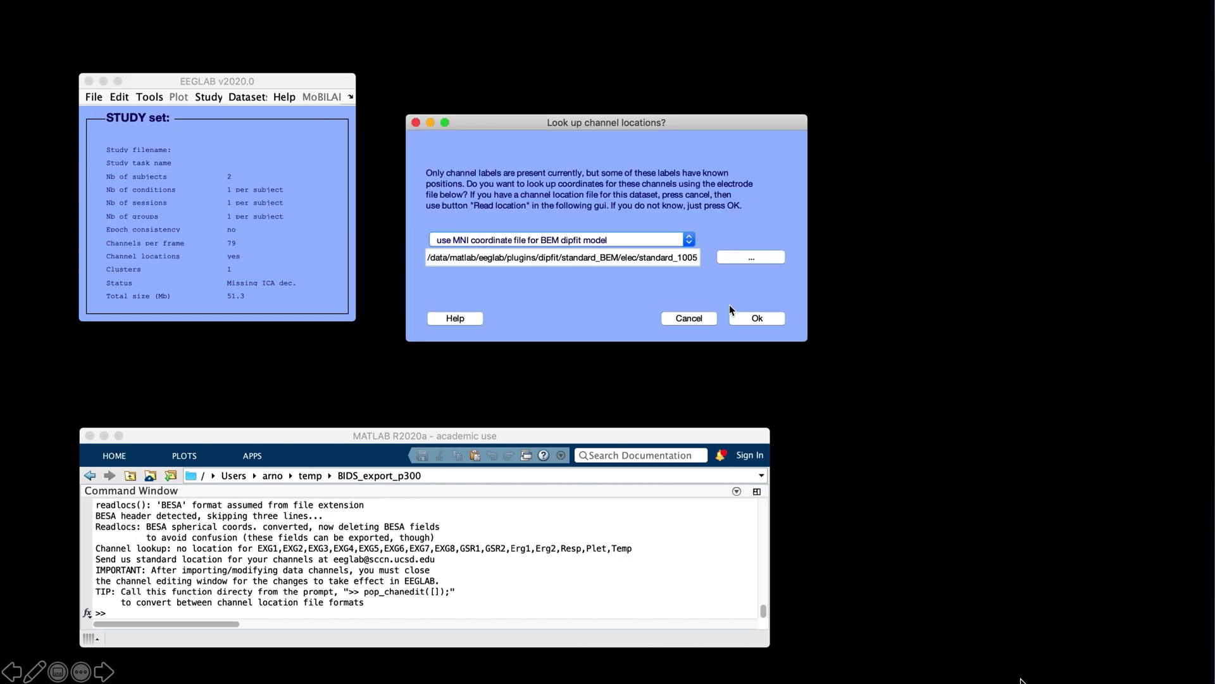
pyautogui.click(750, 318)
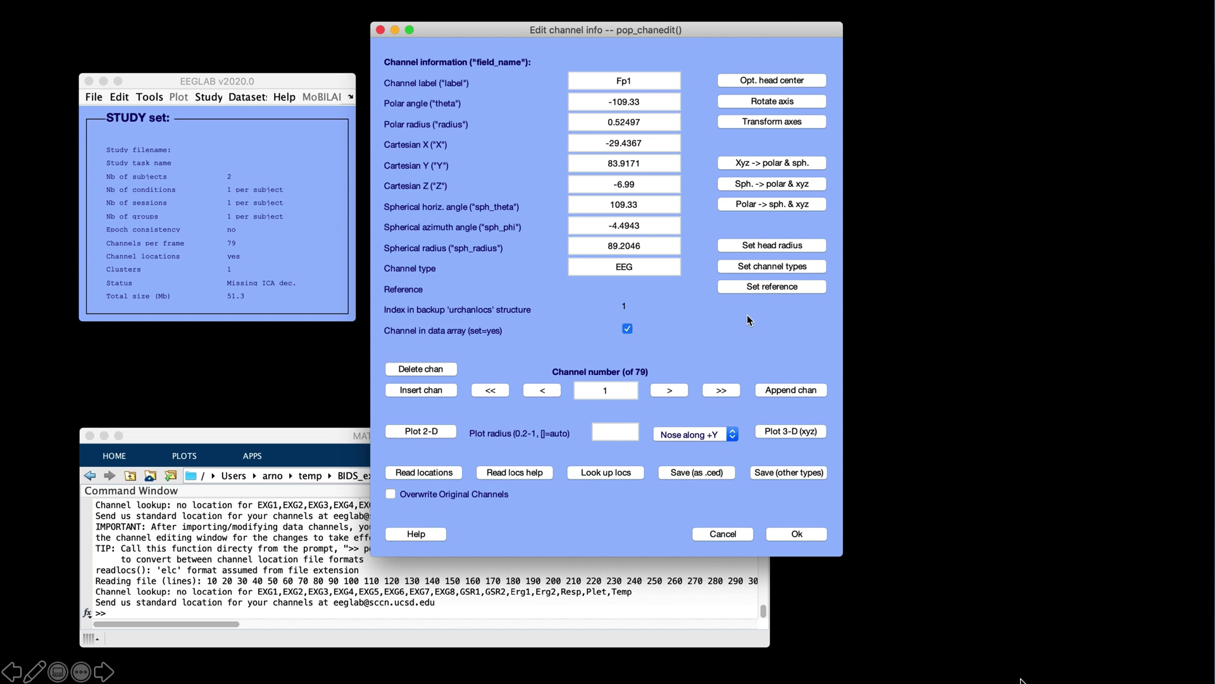
pyautogui.click(781, 533)
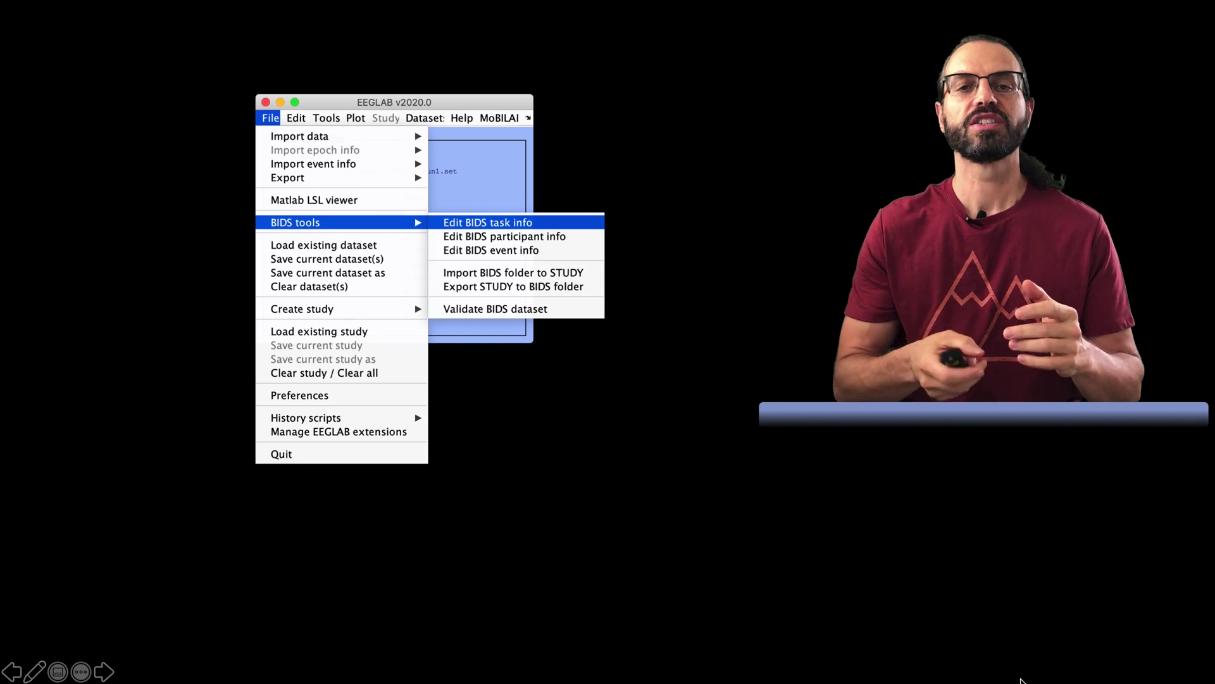
# Enter 'Auditory Oddball Task' with README, institution, Easycap 64-channel cap, Biosemi Active 2 and 50 Hz line frequency.
pyautogui.press('Right')
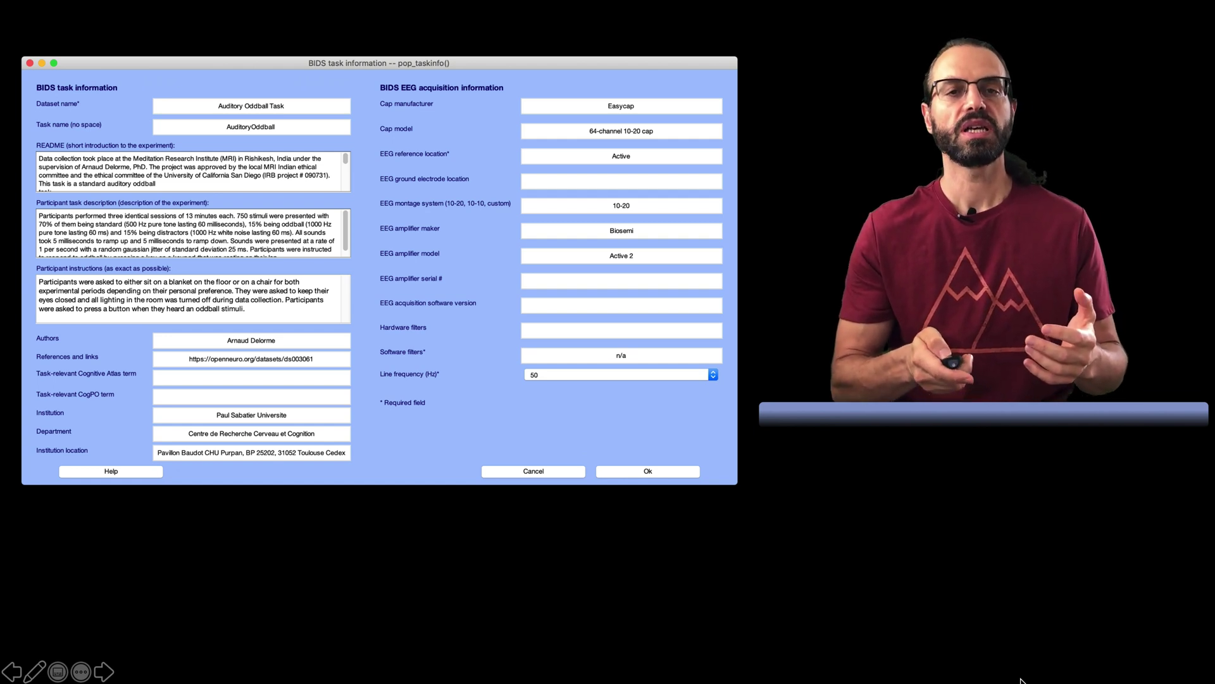
# Set participants S1 and S2 to gender F, aged 32 and 44.
pyautogui.press('Right')
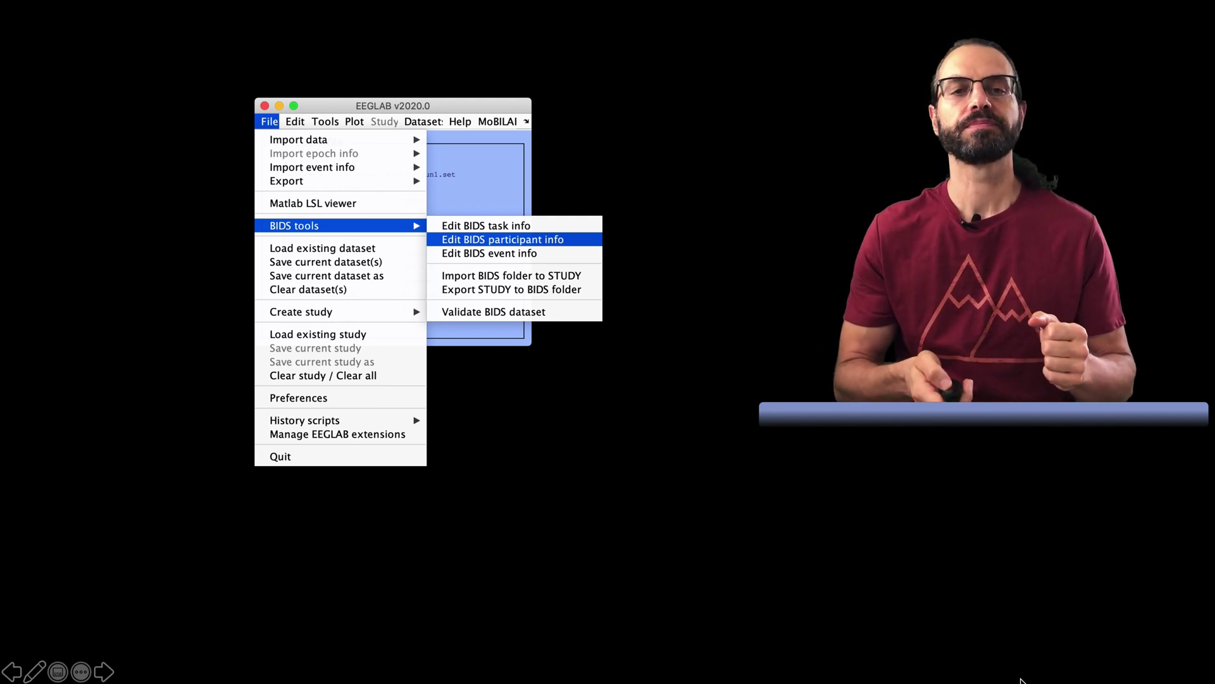
pyautogui.press('Right')
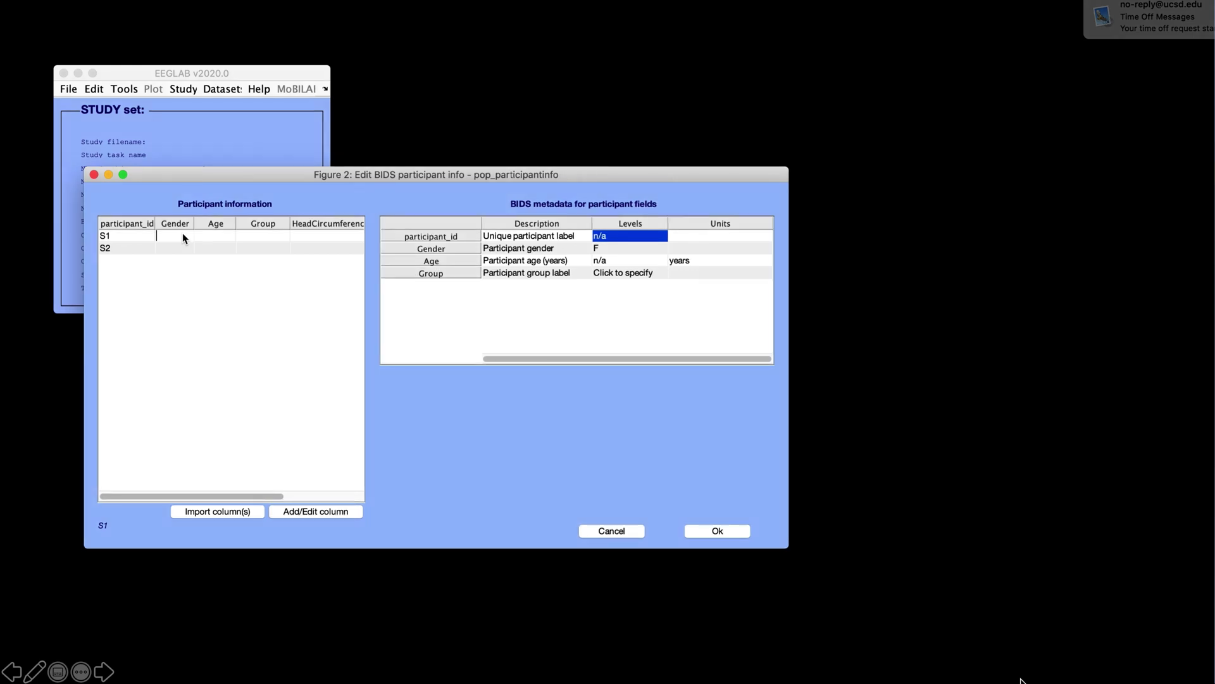
pyautogui.write('F')
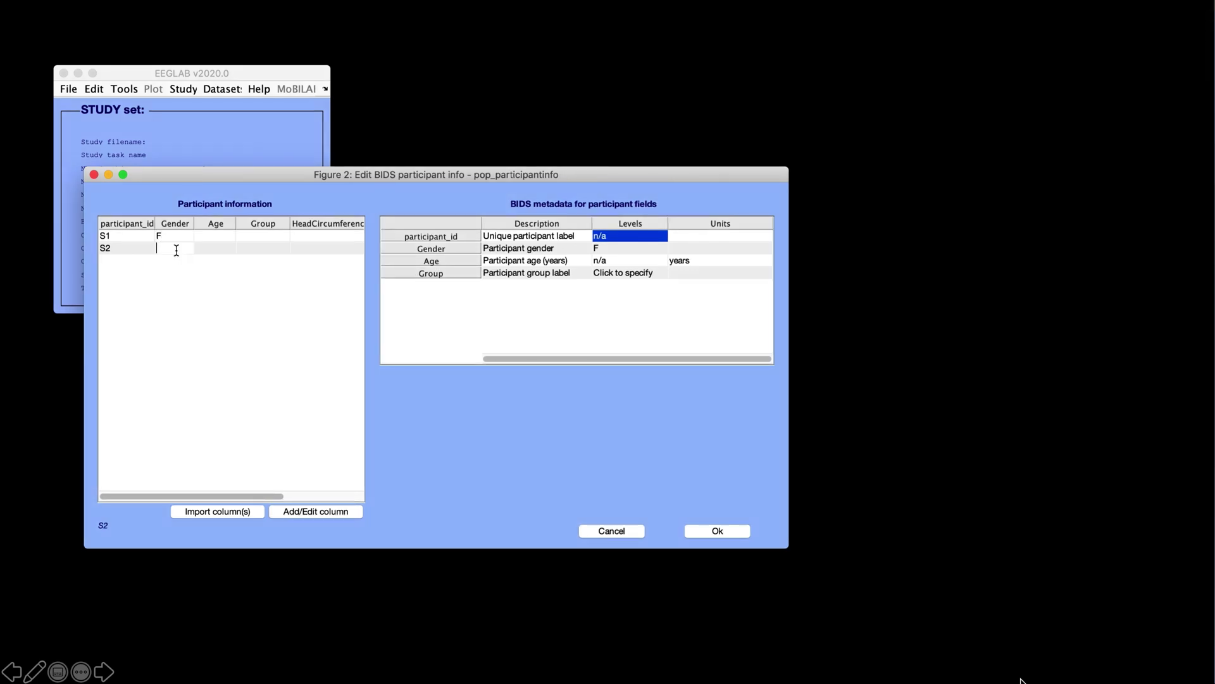
pyautogui.write('F')
pyautogui.click(216, 235)
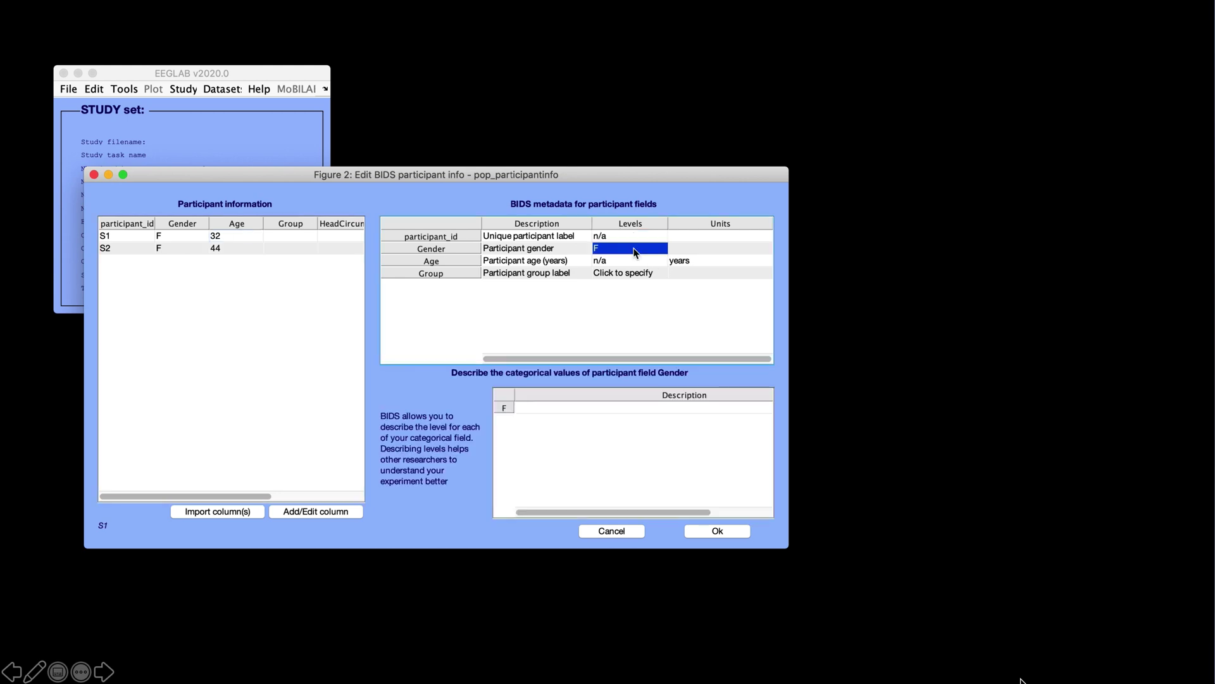
# Describe the Gender level F as 'Female'.
pyautogui.click(555, 408)
pyautogui.write('Female')
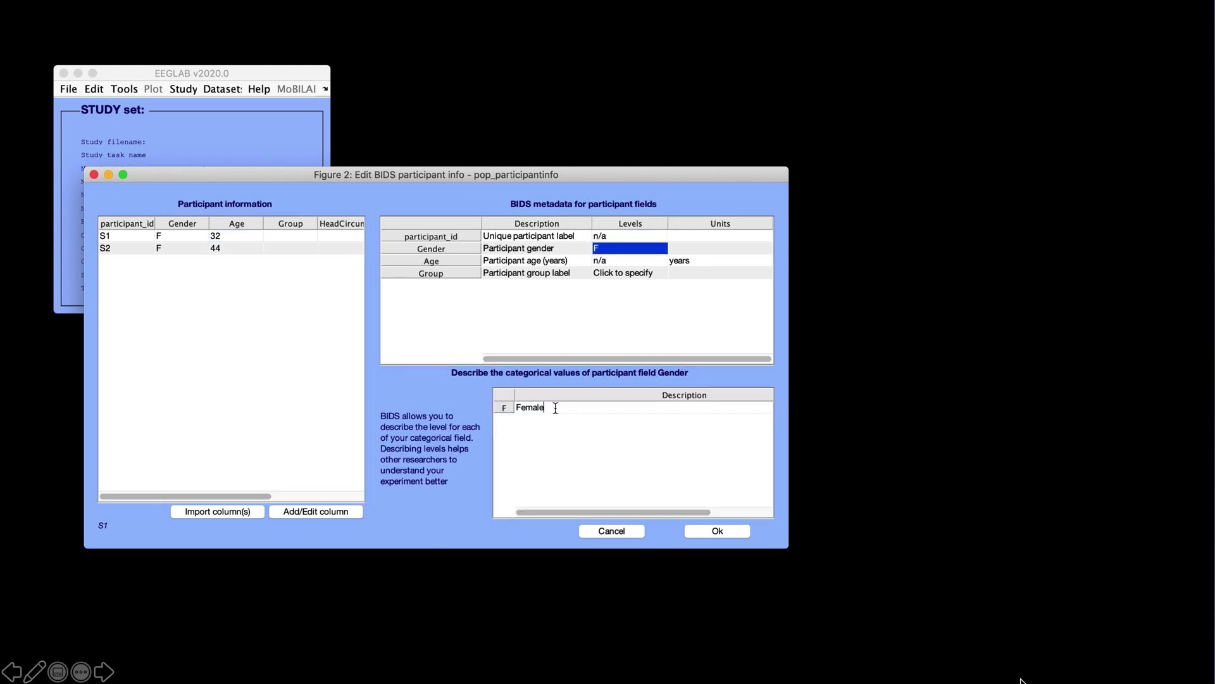
pyautogui.press('Return')
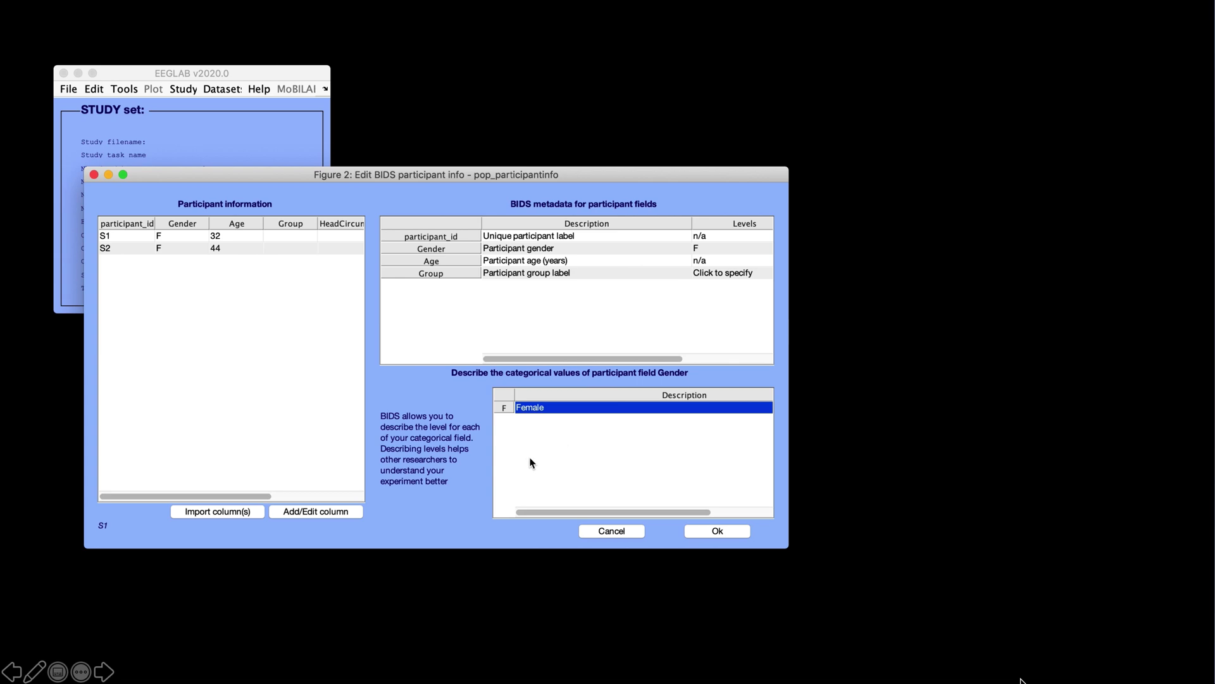
# Import the Ethnicity and Air_conditioning columns from participant_info.tsv, matched on participant ID.
pyautogui.click(233, 513)
pyautogui.click(658, 316)
pyautogui.doubleClick(421, 237)
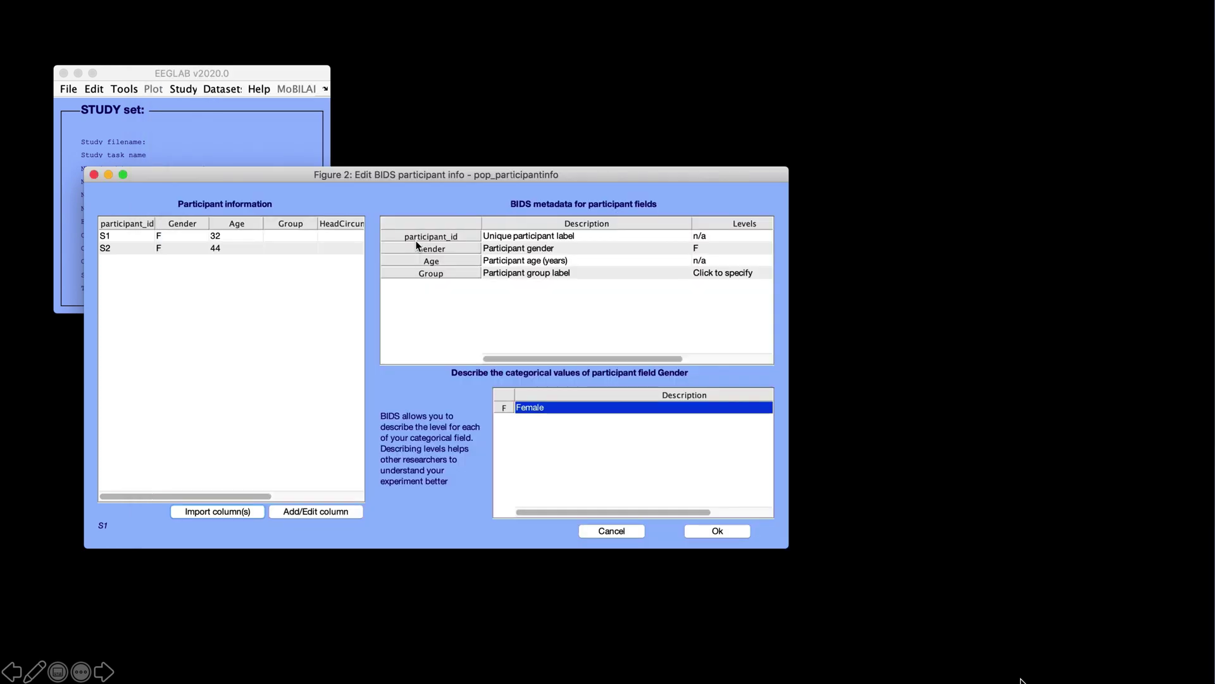
pyautogui.click(659, 67)
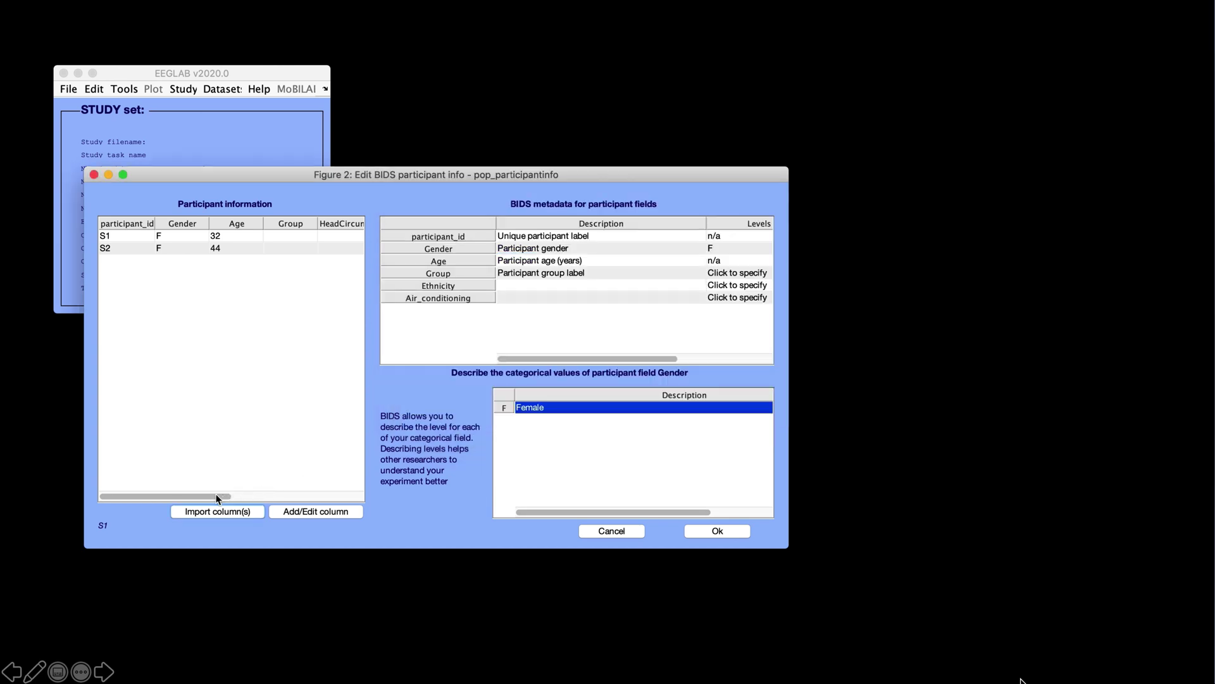
pyautogui.moveTo(216, 498); pyautogui.dragTo(362, 507)
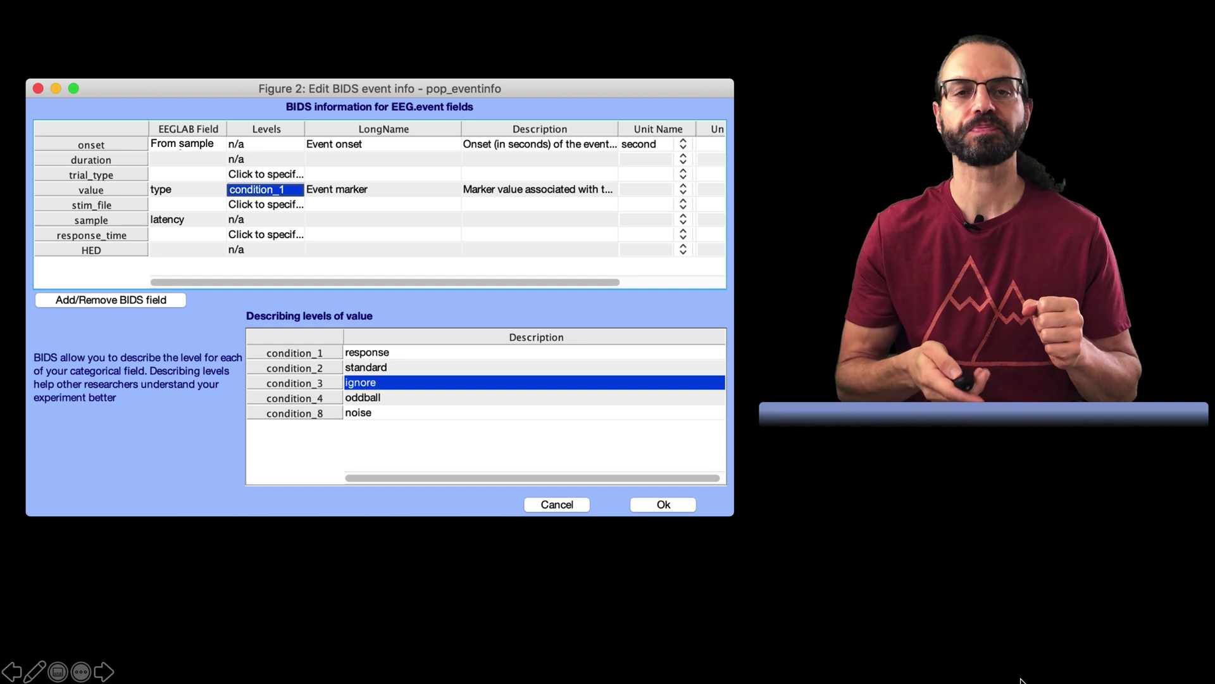
# Add a BIDS event field 'test' mapped to the edftype EEGLAB event field.
pyautogui.press('Right')
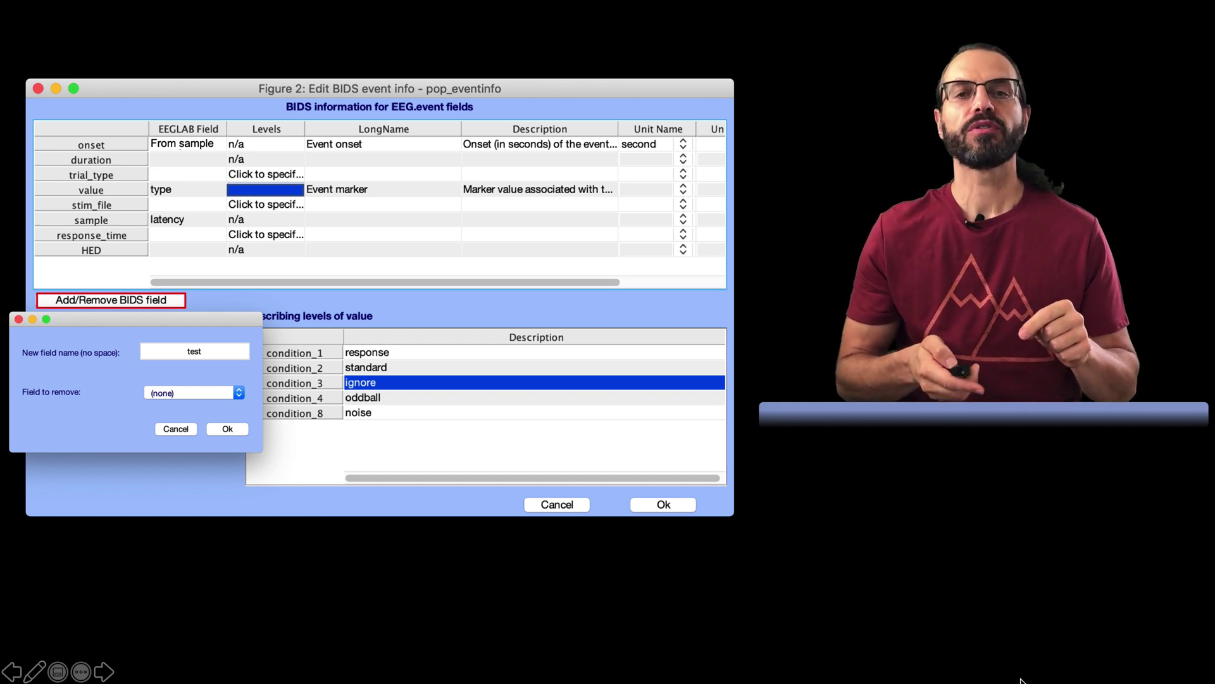
pyautogui.press('Right')
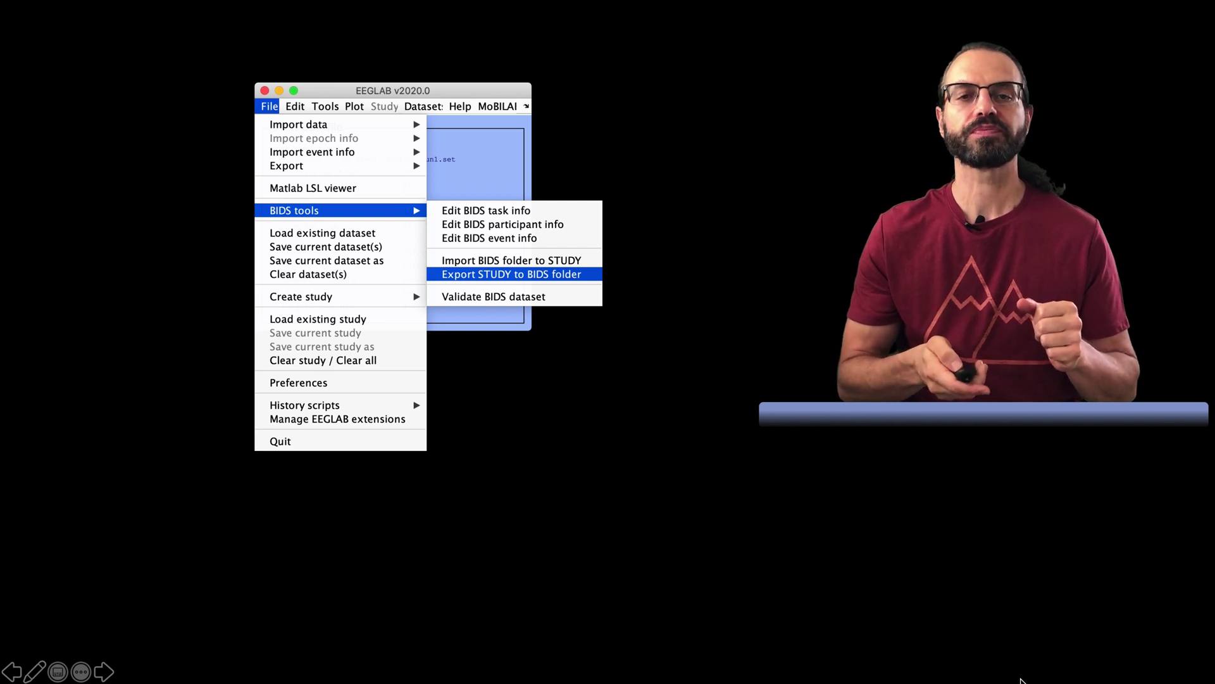
# Export the STUDY to ./BIDS_EXPORT under the CC0 licence.
pyautogui.press('Right')
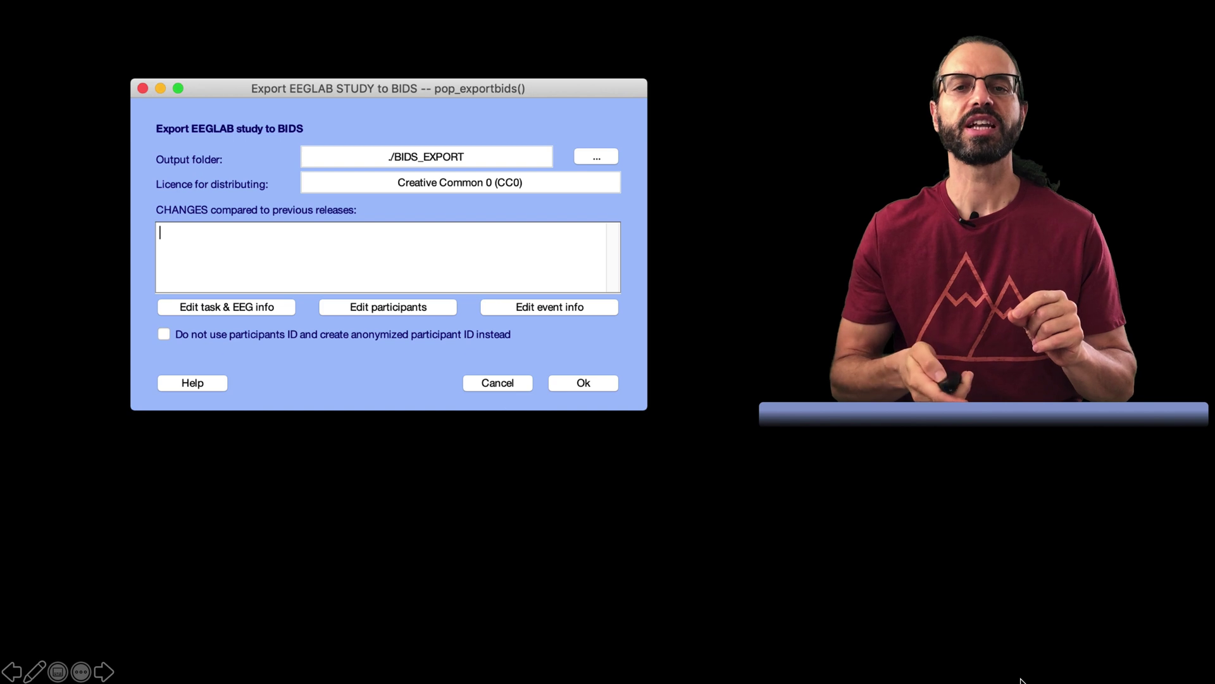
pyautogui.press('Right')
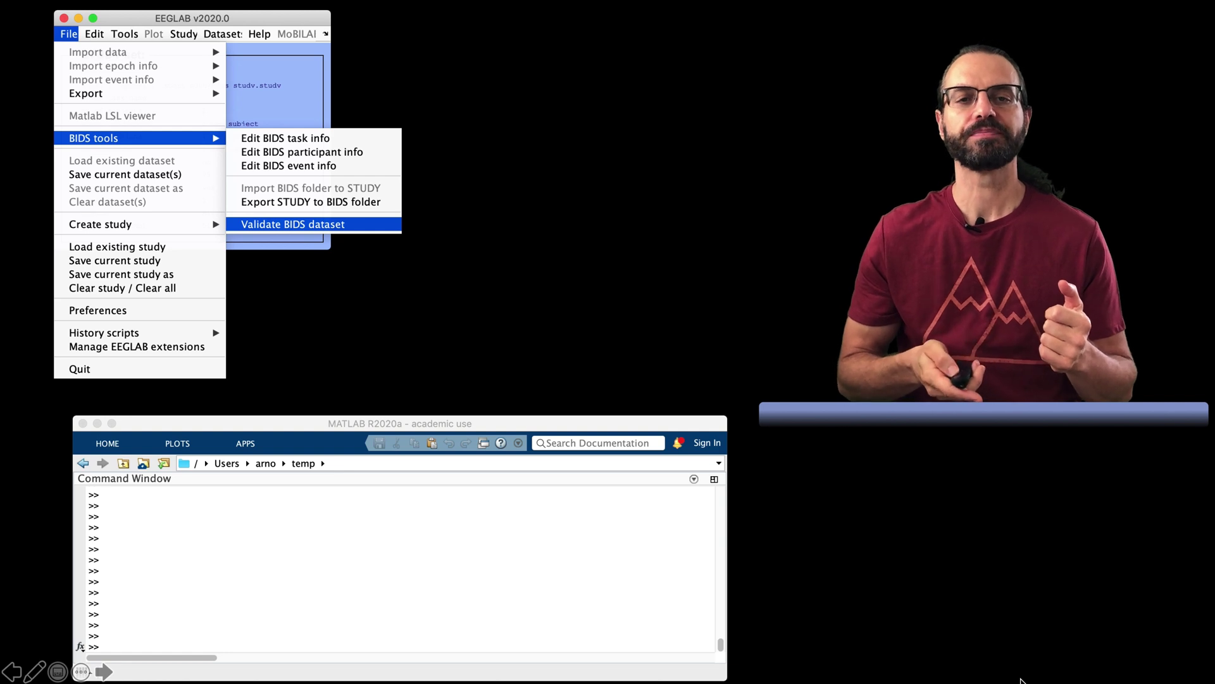
# Open the Validate BIDS dataset dialog with ./BIDS_EXPORT as the folder to check.
pyautogui.press('Return')
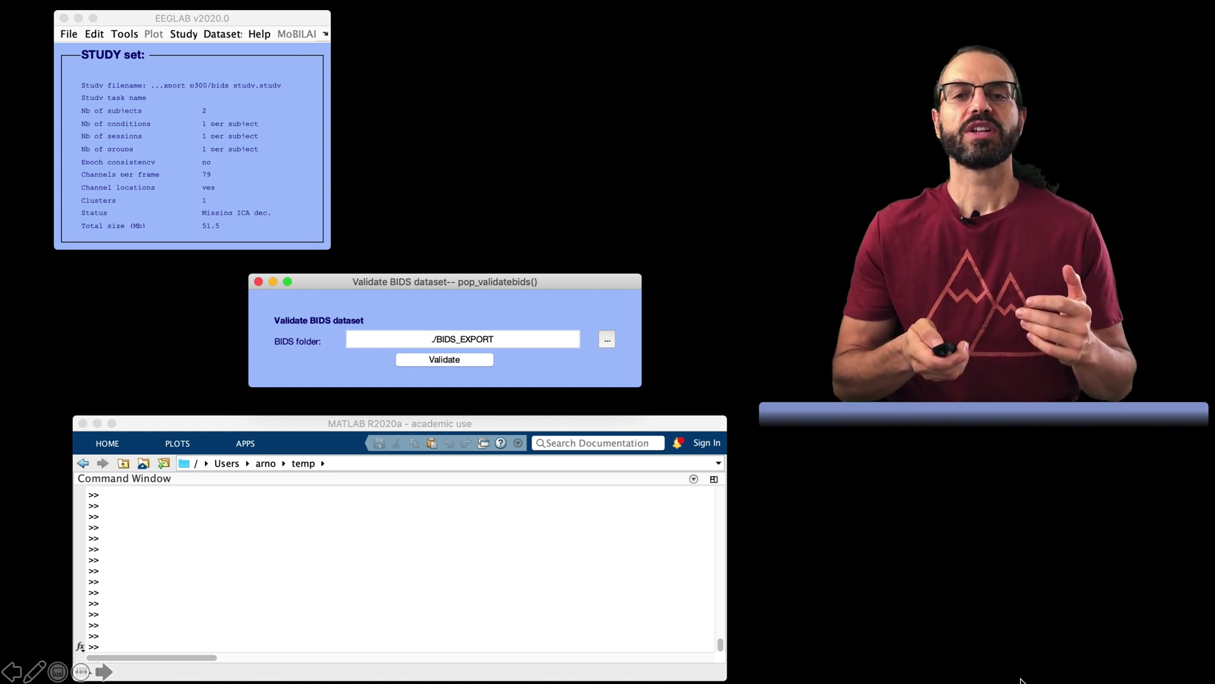
# Validate ./BIDS_EXPORT: one Authors-field warning, 21 files, 2 subjects, 1 session.
pyautogui.press('Return')
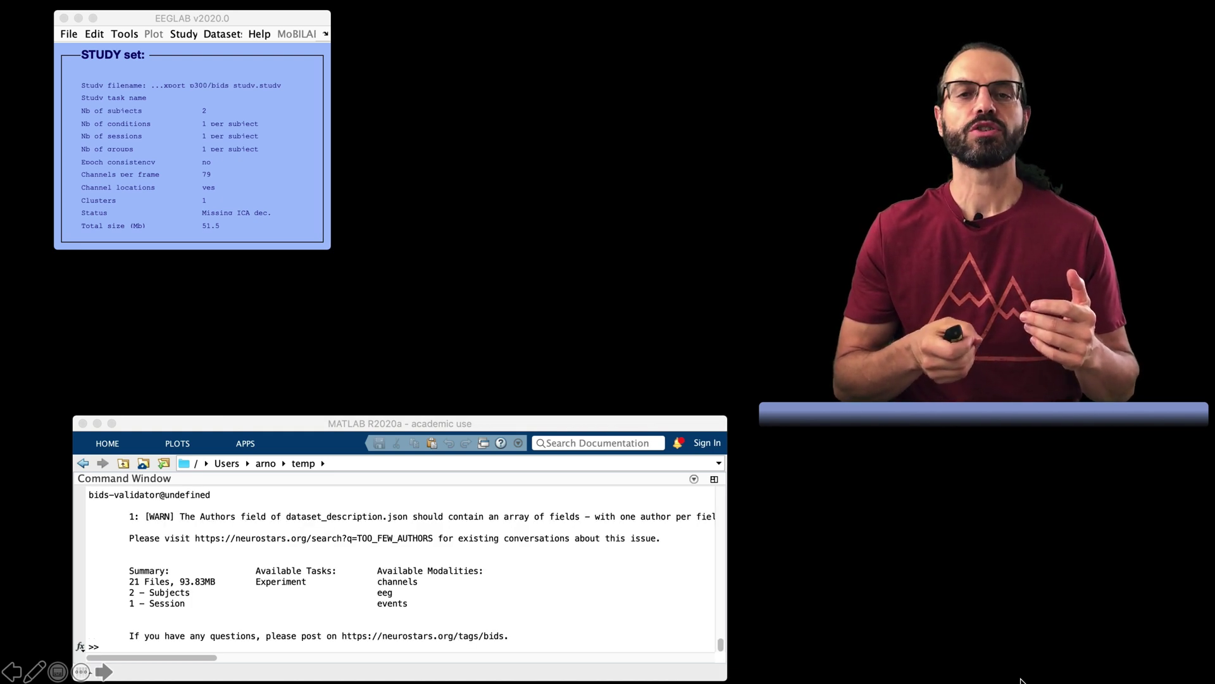